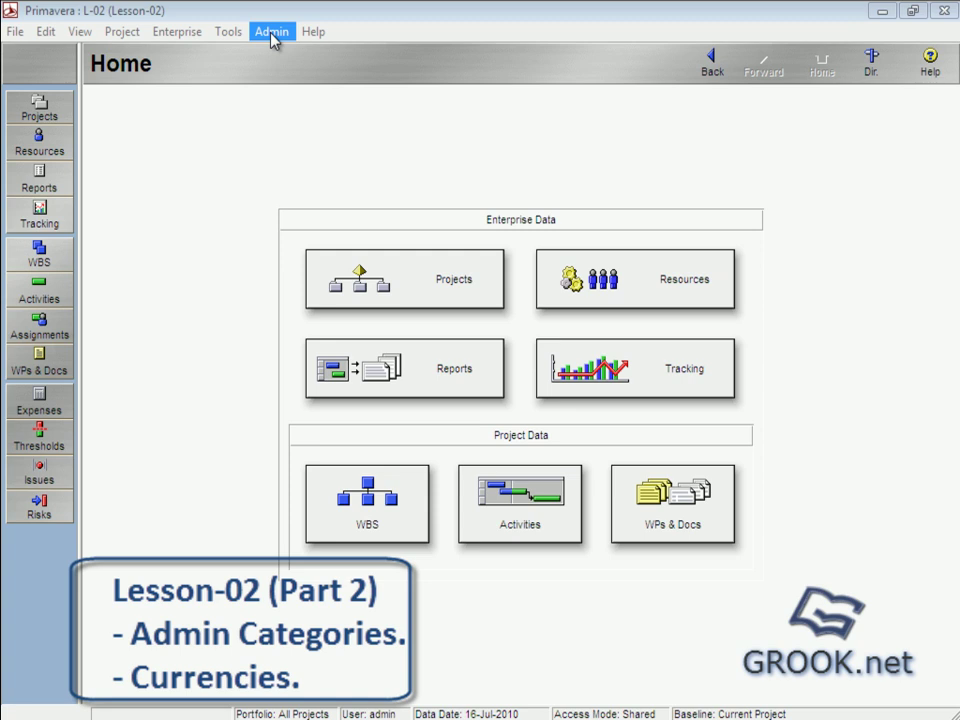
# - Open the Admin menu from the Home page of project L-02
pyautogui.click(271, 34)
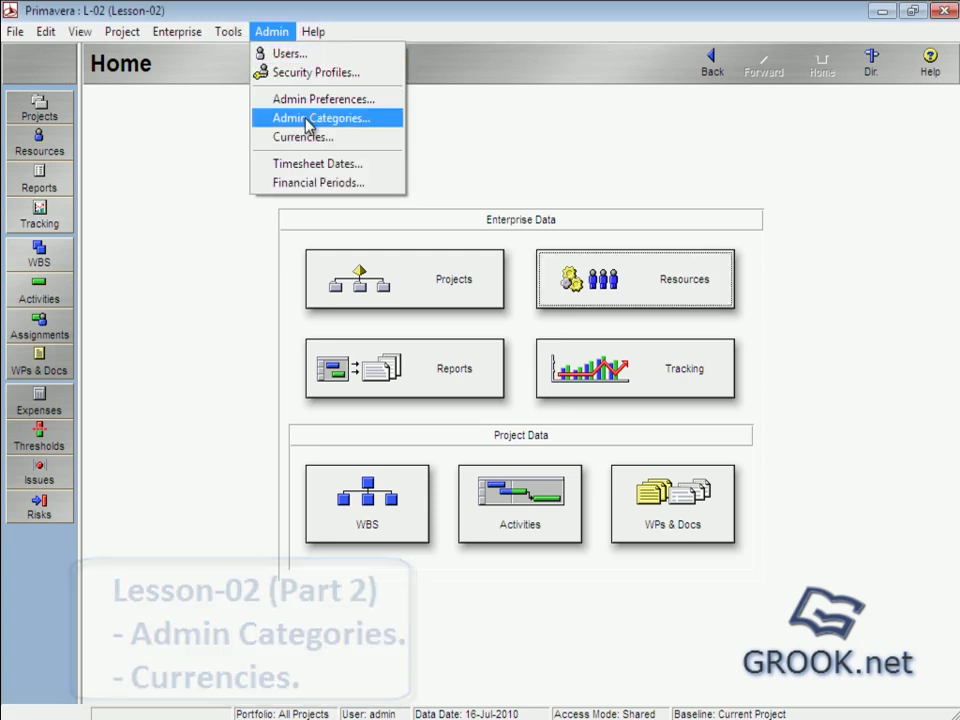
# - Open Admin Categories, look through the baseline types, then show the Expense Categories list
pyautogui.click(307, 120)
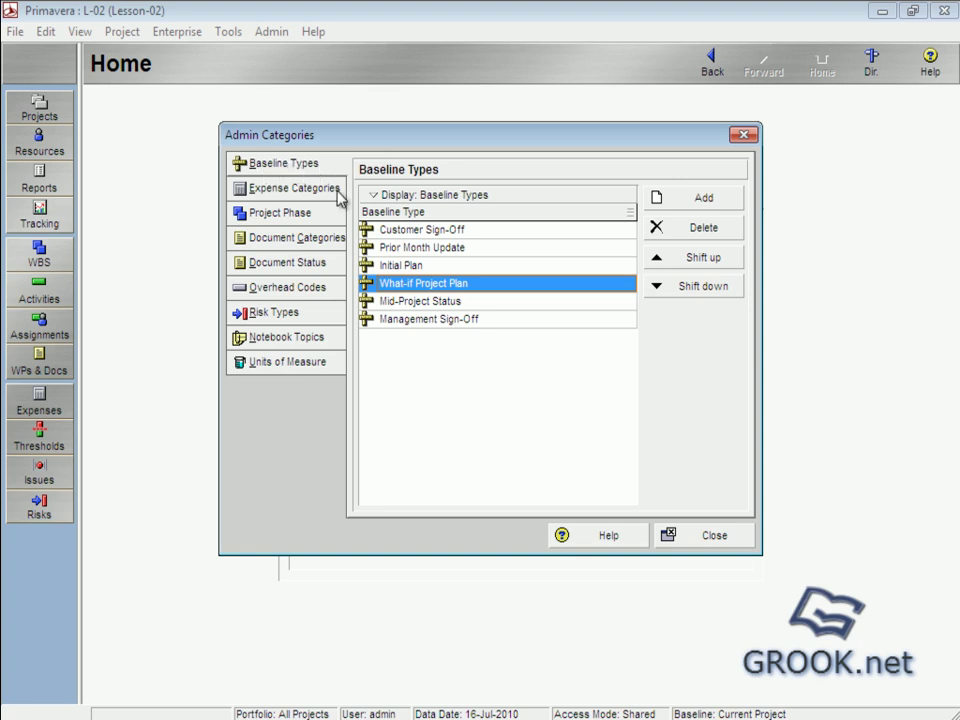
pyautogui.moveTo(446, 235); pyautogui.dragTo(410, 240)
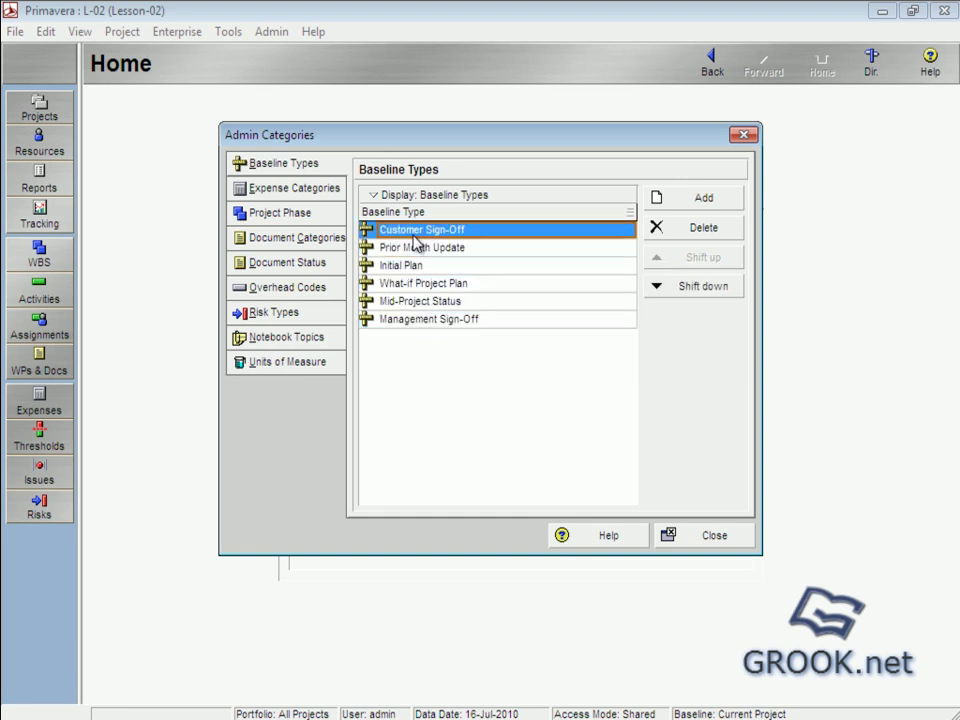
pyautogui.click(275, 192)
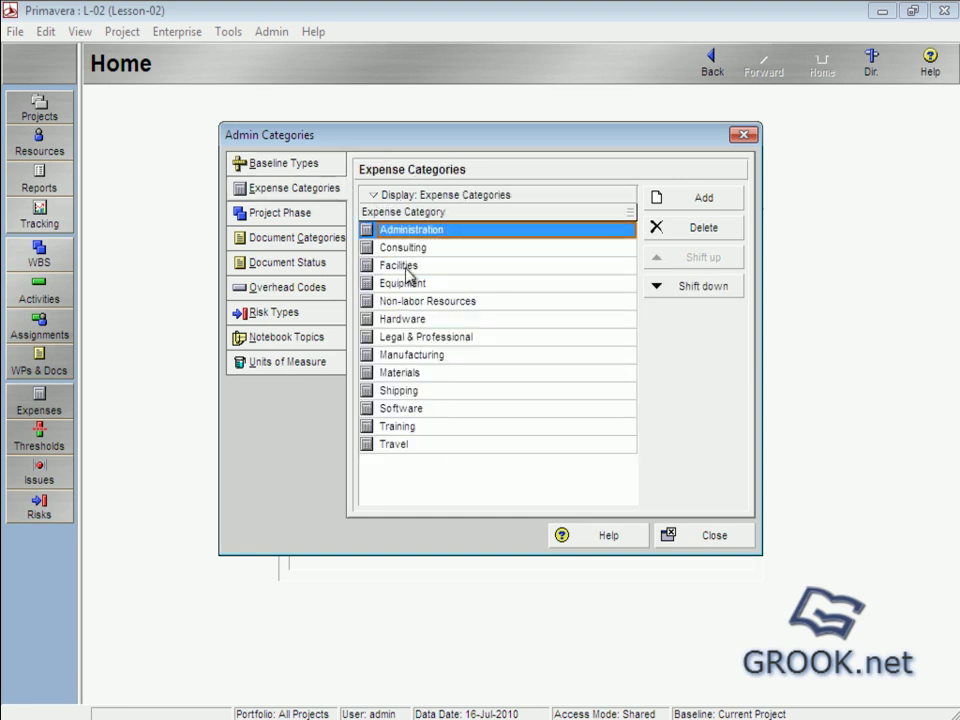
# - Add a 'Food and drinks' expense category below Consulting
pyautogui.click(690, 200)
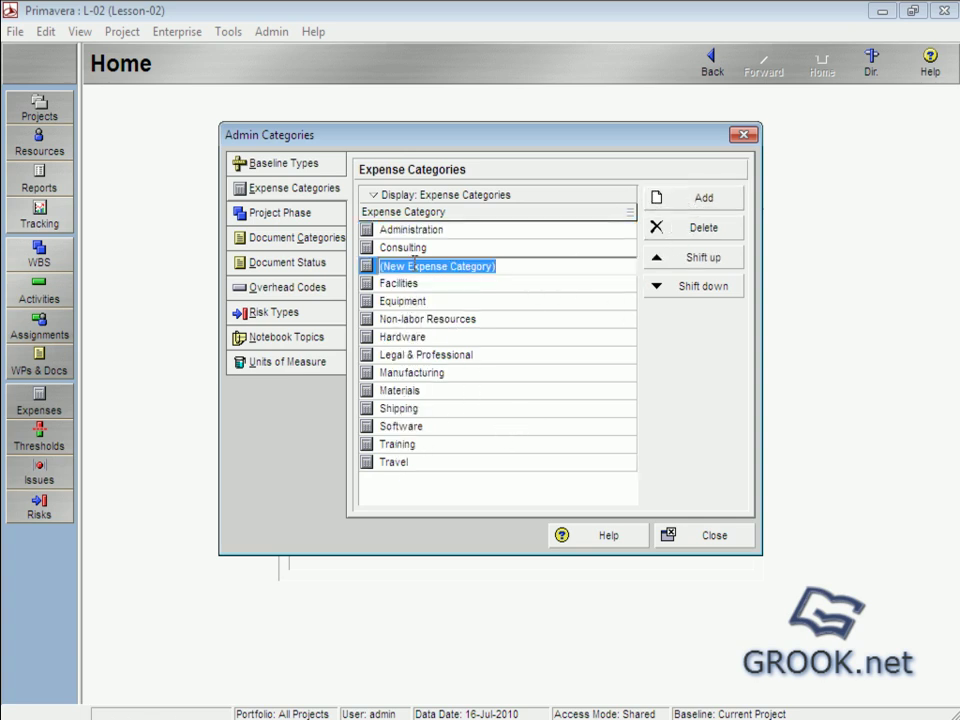
pyautogui.write('Food and drinks')
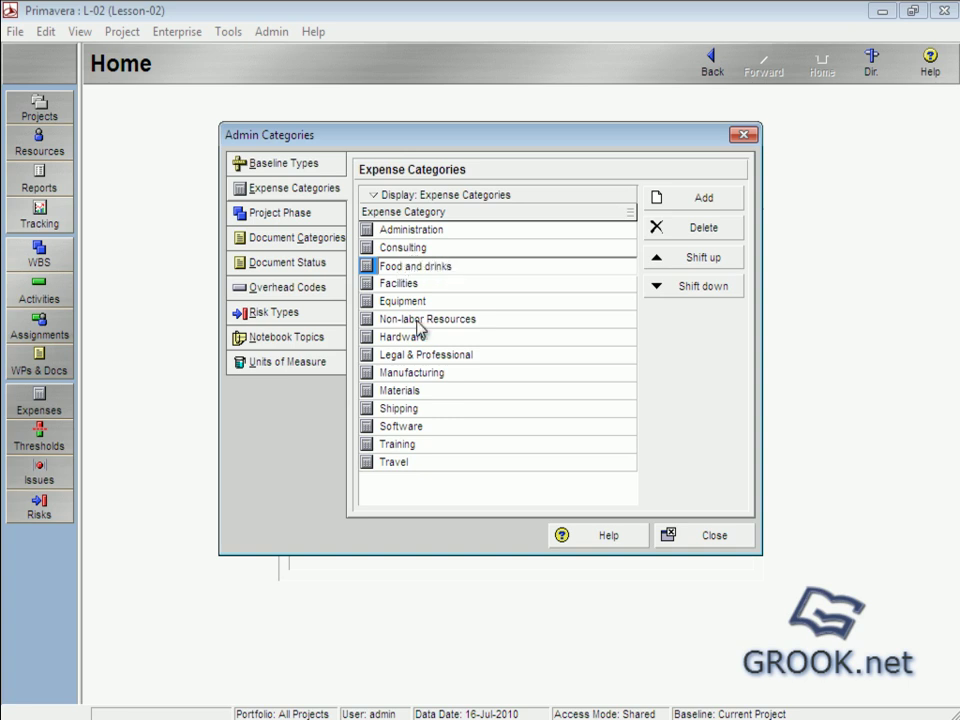
pyautogui.click(428, 301)
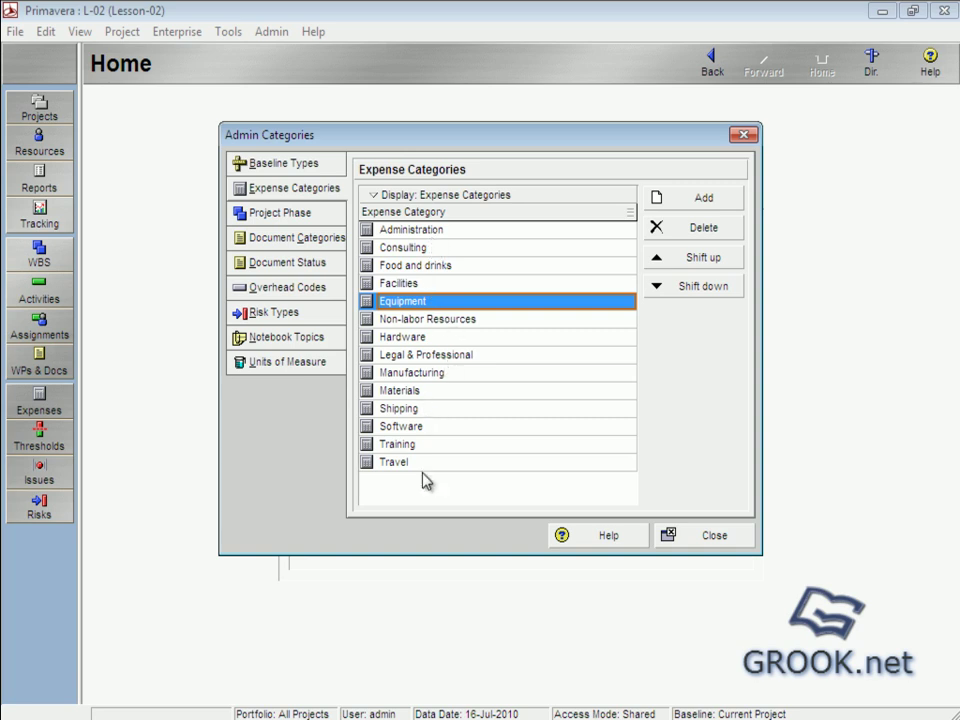
# - Move Equipment above Facilities and back again, then close Admin Categories
pyautogui.click(697, 262)
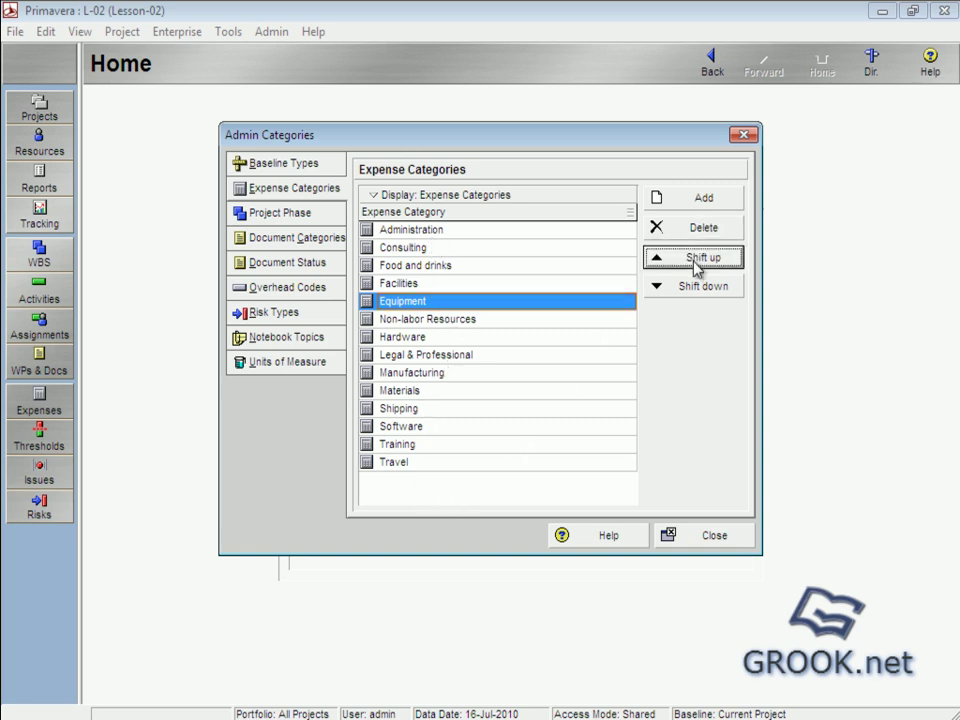
pyautogui.click(697, 284)
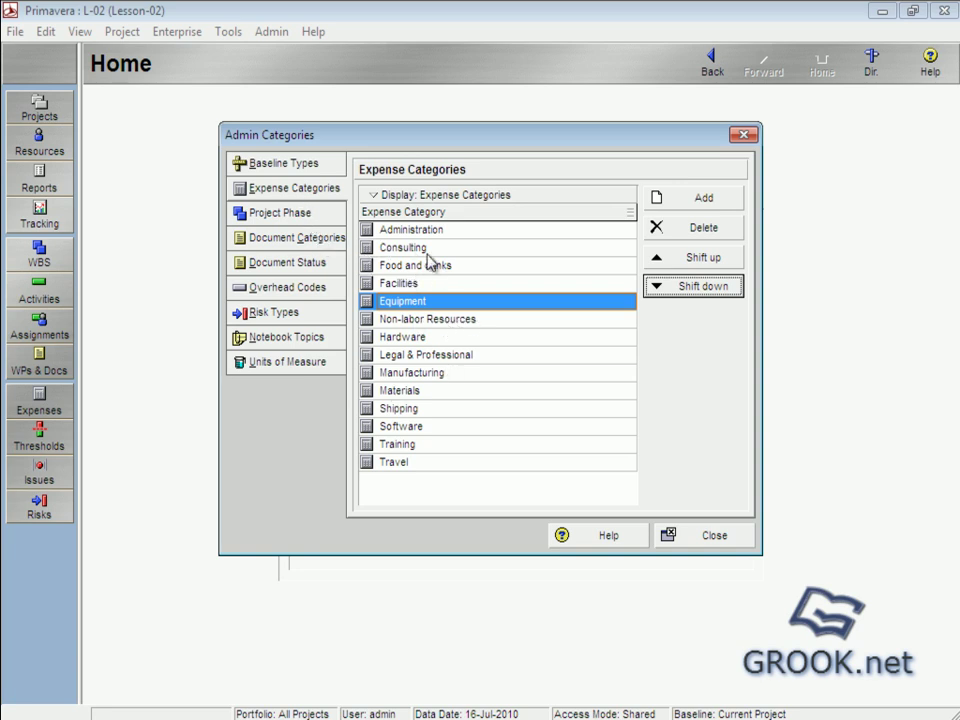
pyautogui.click(709, 538)
# - In Activities, add an expense item named 'food' to A1040 and open its category choices
pyautogui.click(37, 296)
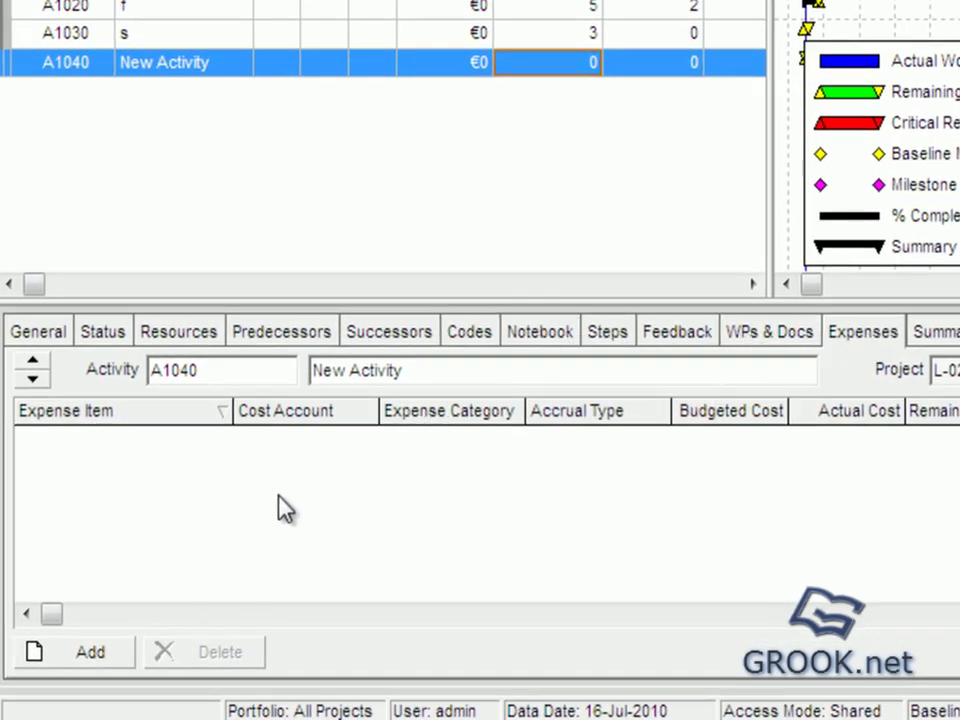
pyautogui.click(88, 660)
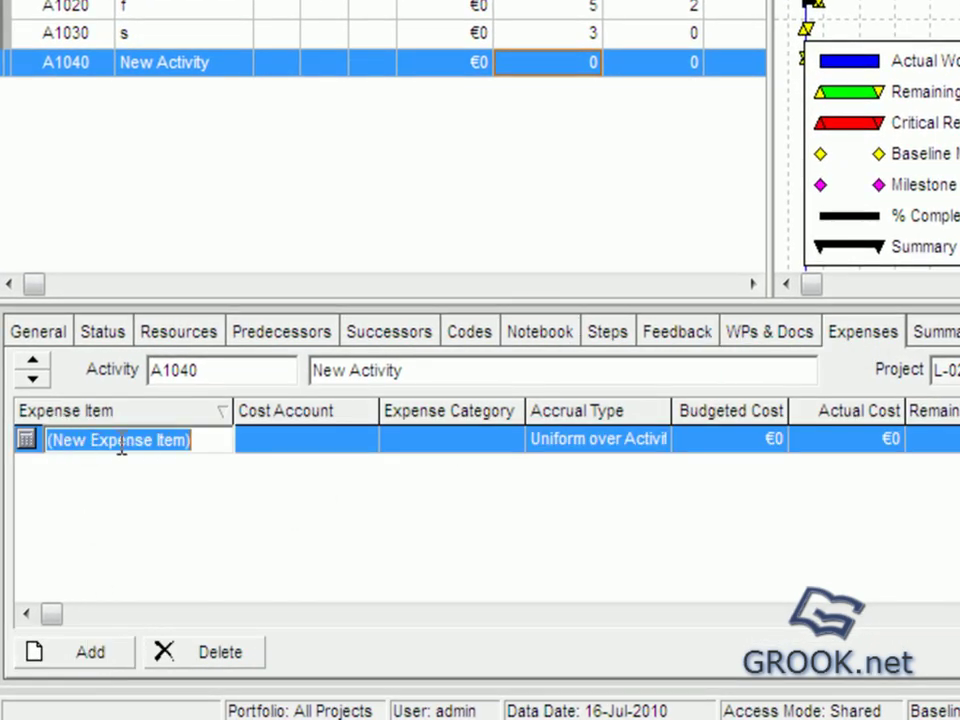
pyautogui.write('f')
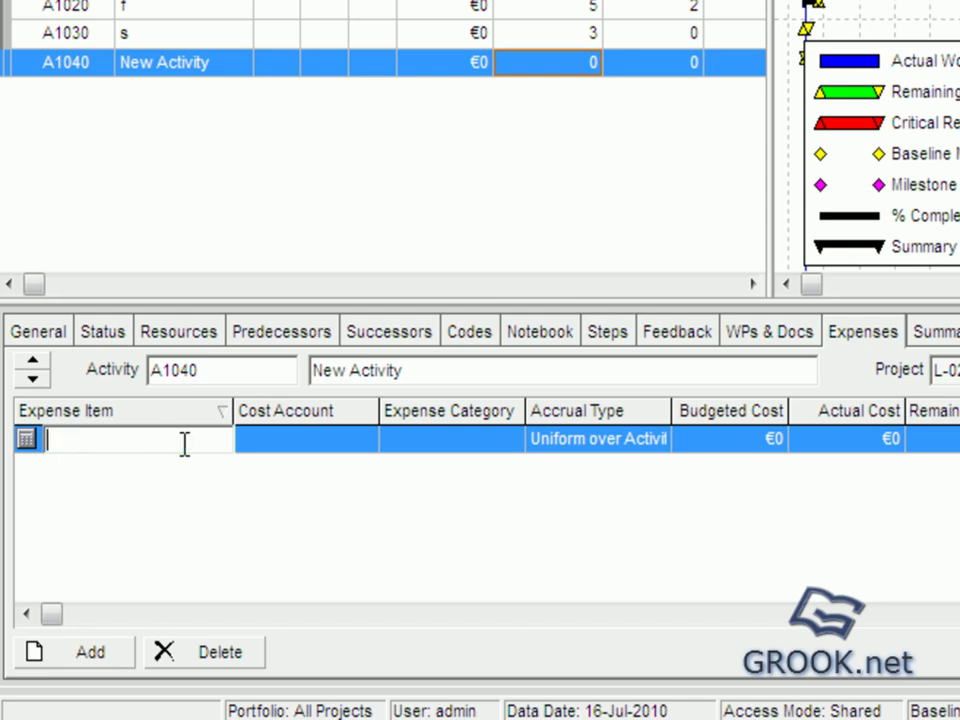
pyautogui.write('ioo')
pyautogui.press('BackSpace')
pyautogui.press('BackSpace')
pyautogui.press('BackSpace')
pyautogui.write('o')
pyautogui.press('Return')
pyautogui.click(474, 447)
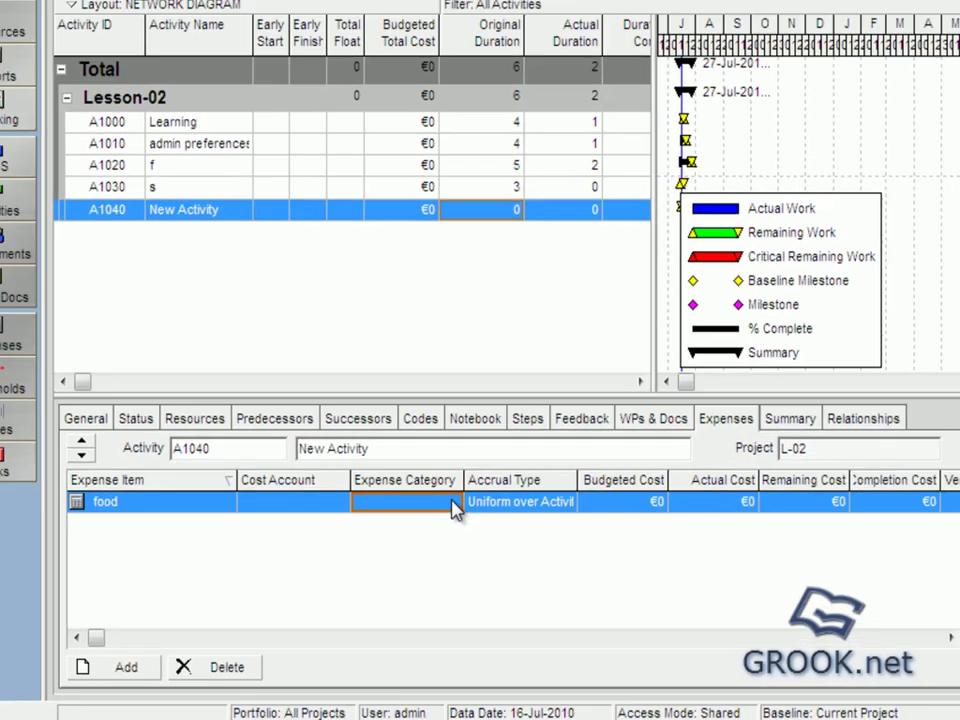
pyautogui.click(512, 438)
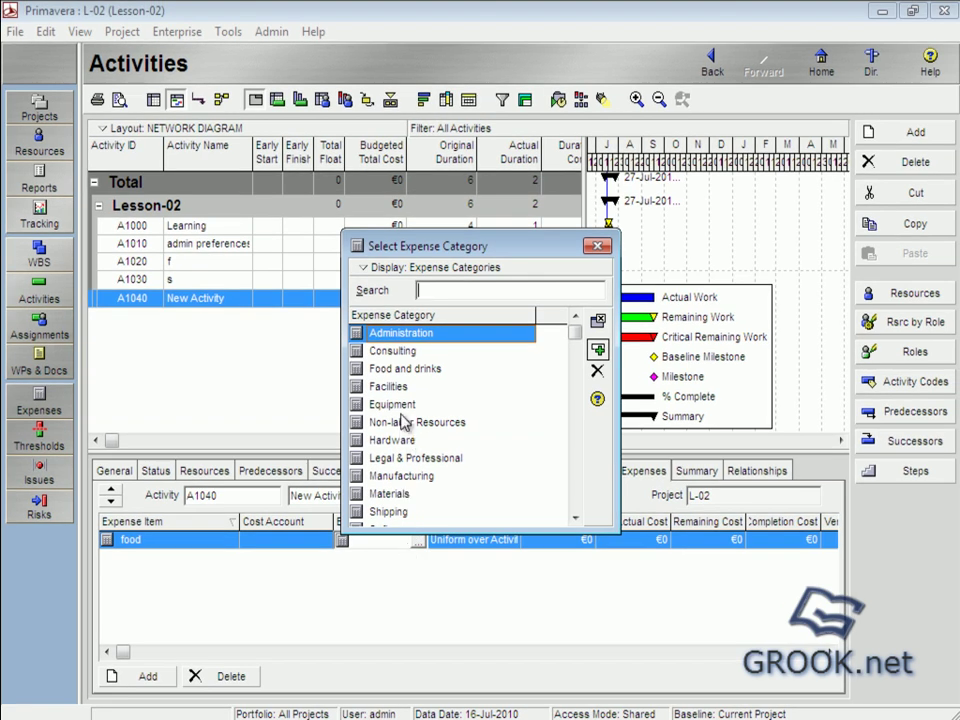
# - Assign the Food and drinks category to A1040's food expense item
pyautogui.click(434, 370)
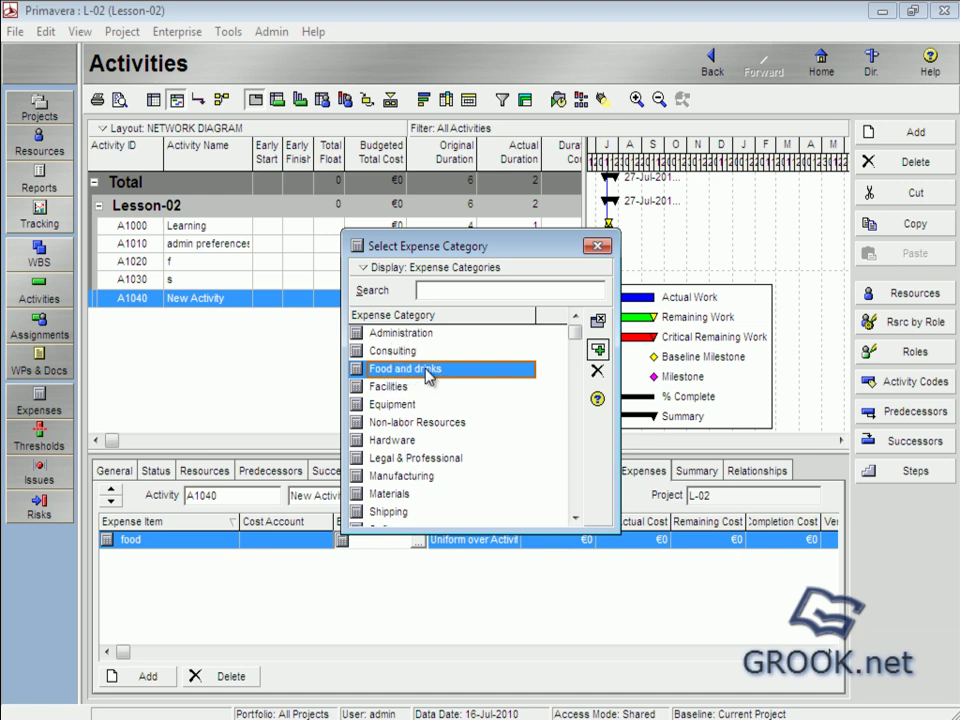
pyautogui.doubleClick(413, 374)
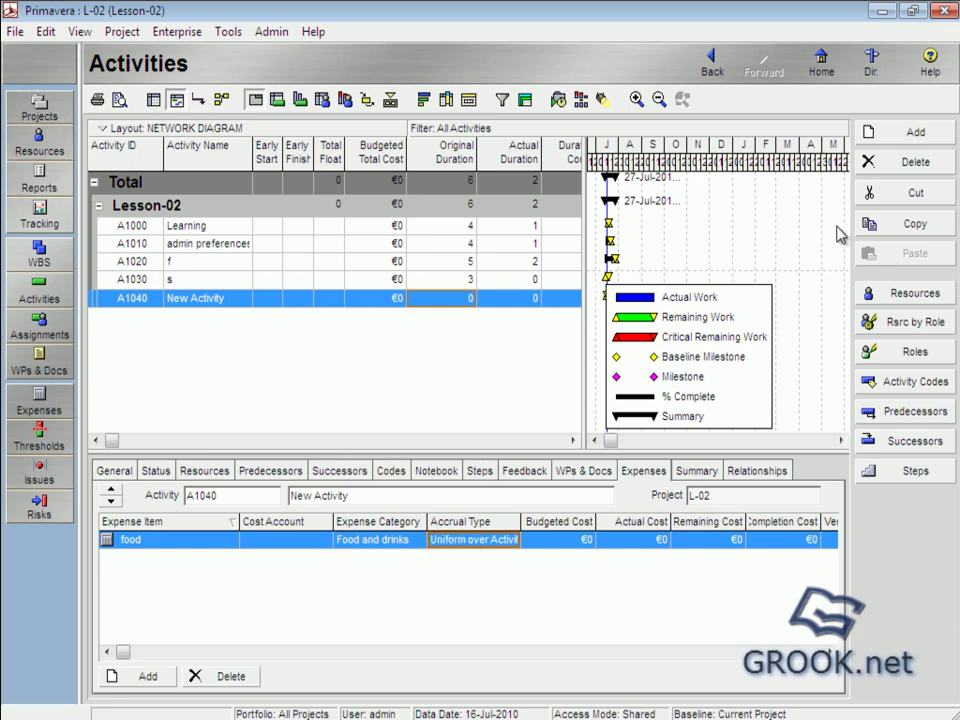
# - Create activity A1050 by accepting every default in the New Activity wizard
pyautogui.click(914, 133)
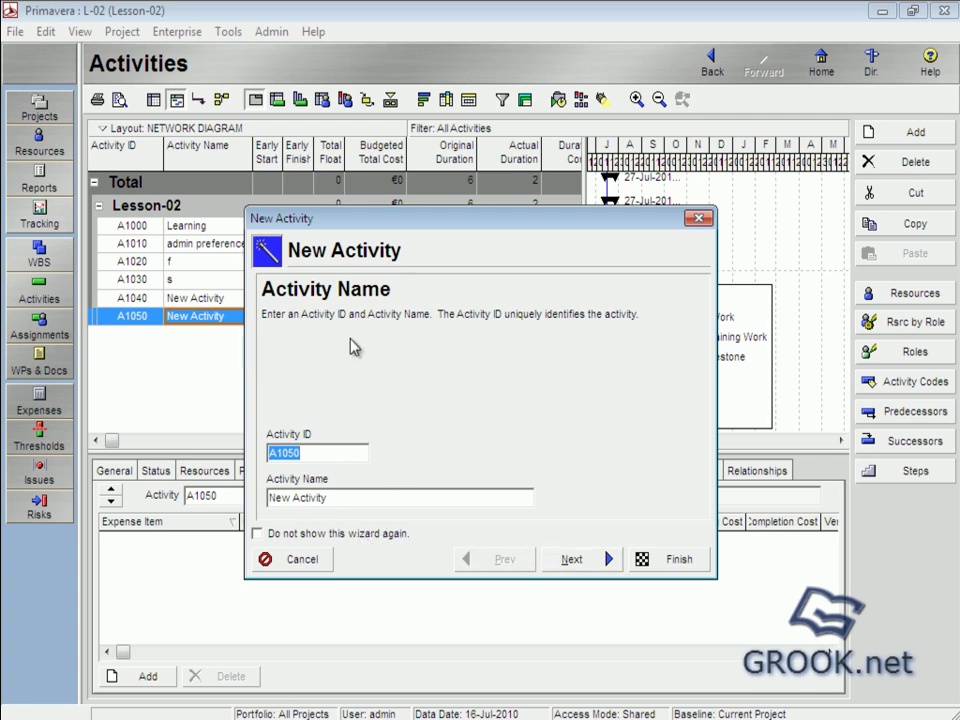
pyautogui.click(590, 565)
pyautogui.click(572, 562)
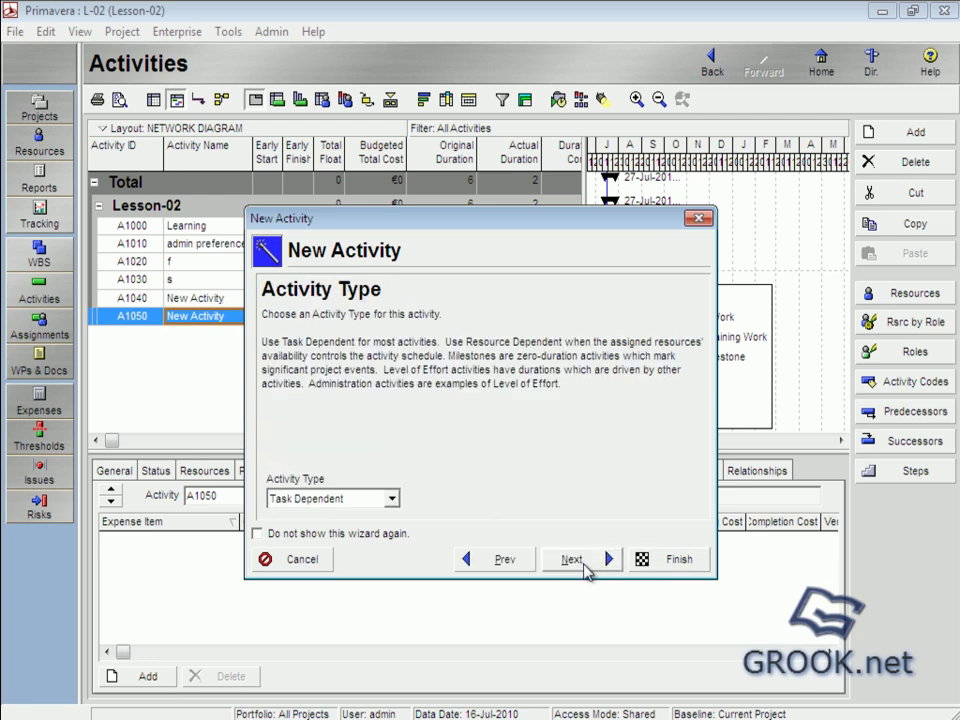
pyautogui.click(572, 562)
pyautogui.click(679, 562)
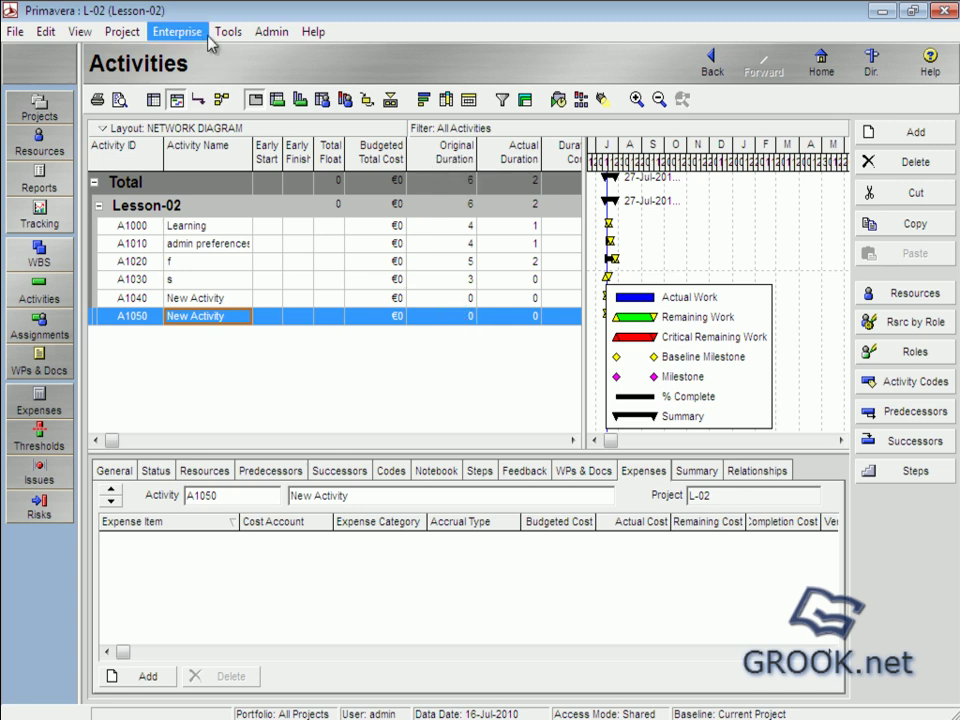
# - Set the default activity duration to 5 in Admin Preferences
pyautogui.click(271, 36)
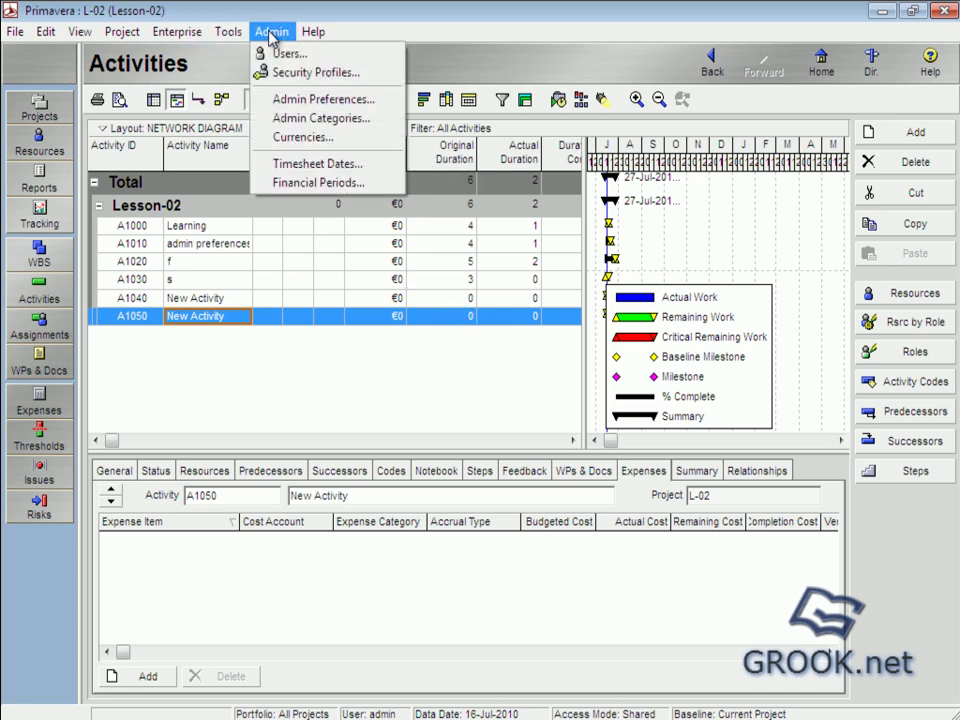
pyautogui.click(309, 104)
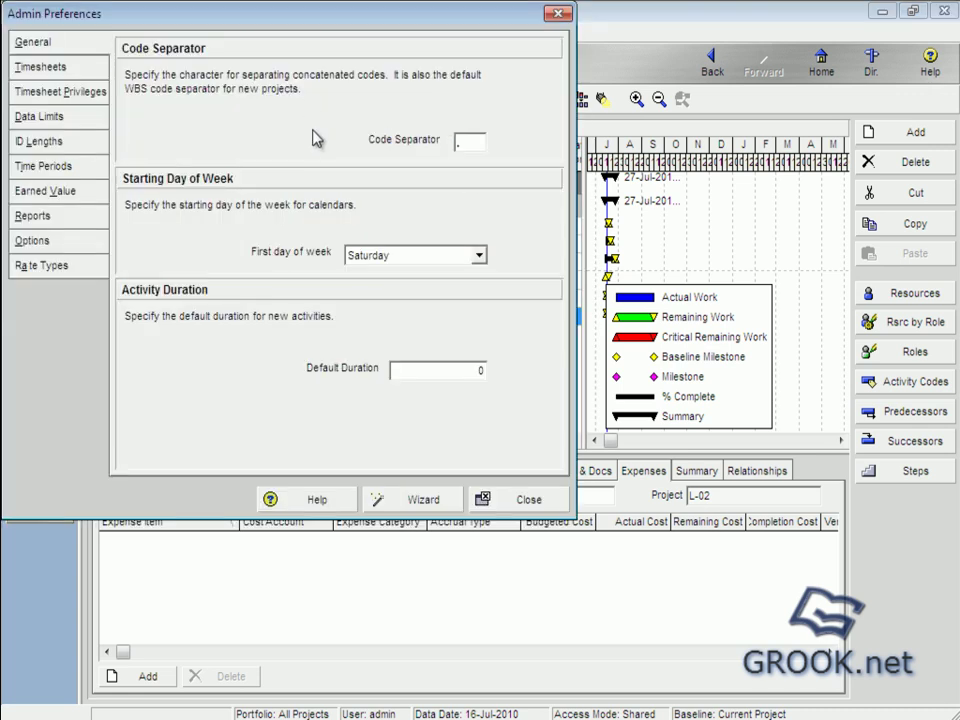
pyautogui.click(458, 368)
pyautogui.hotkey('shift', 'Tab')
pyautogui.hotkey('alt', 'Down')
pyautogui.press('Return')
pyautogui.click(529, 499)
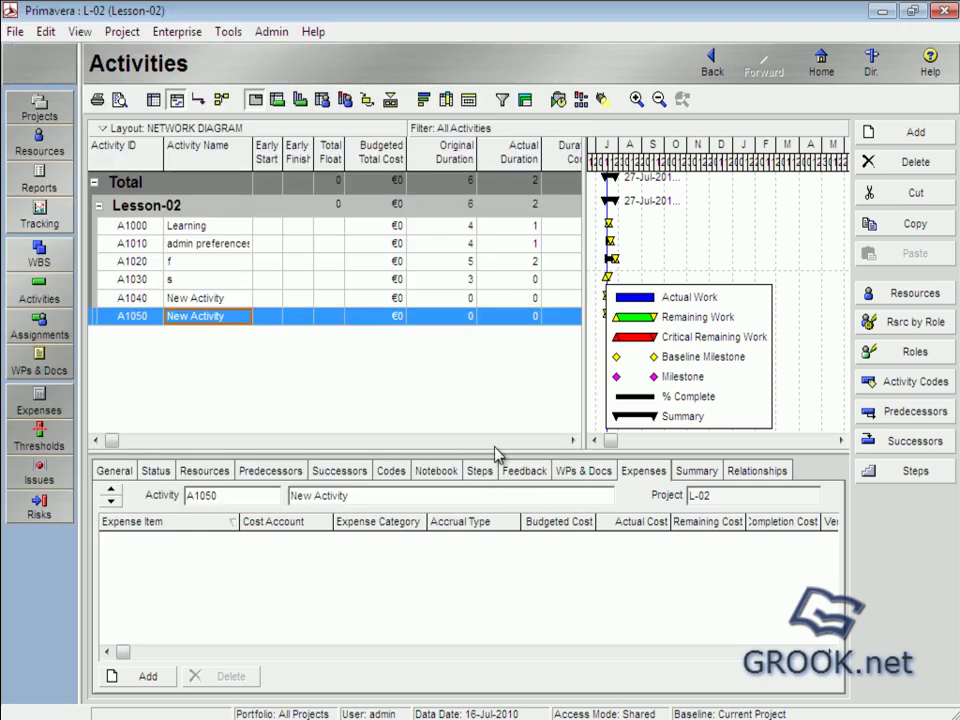
# - Add activity A1060 with the 5-day default duration and return to the Home page
pyautogui.click(884, 138)
pyautogui.click(576, 560)
pyautogui.click(604, 560)
pyautogui.click(660, 559)
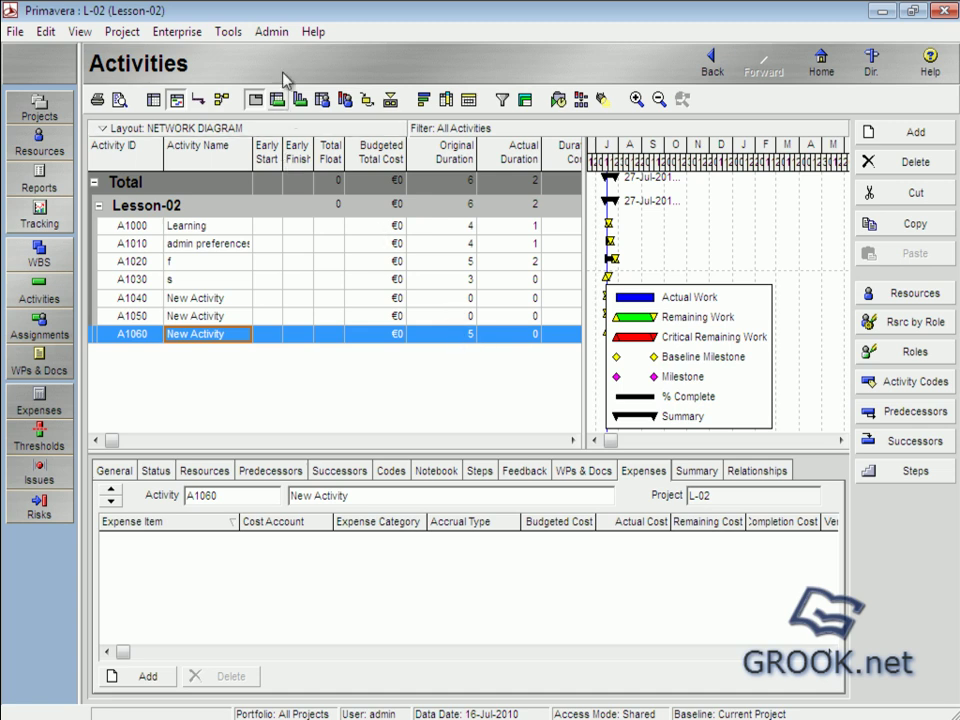
pyautogui.click(279, 32)
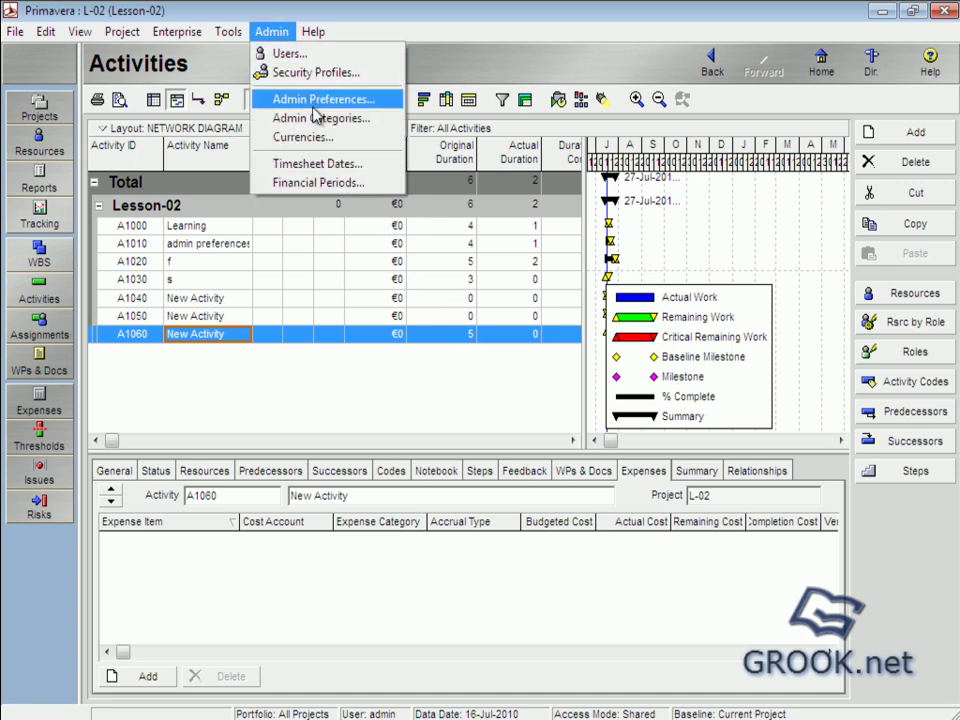
pyautogui.click(465, 379)
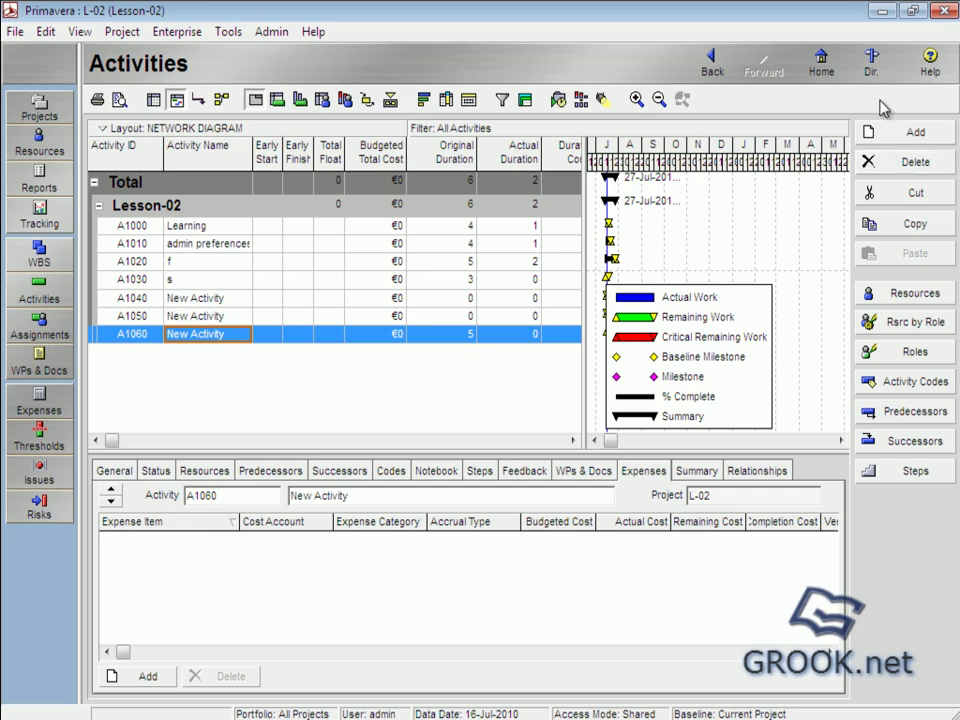
pyautogui.click(828, 80)
# - Reset the default activity duration to 0 in Admin Preferences
pyautogui.click(271, 31)
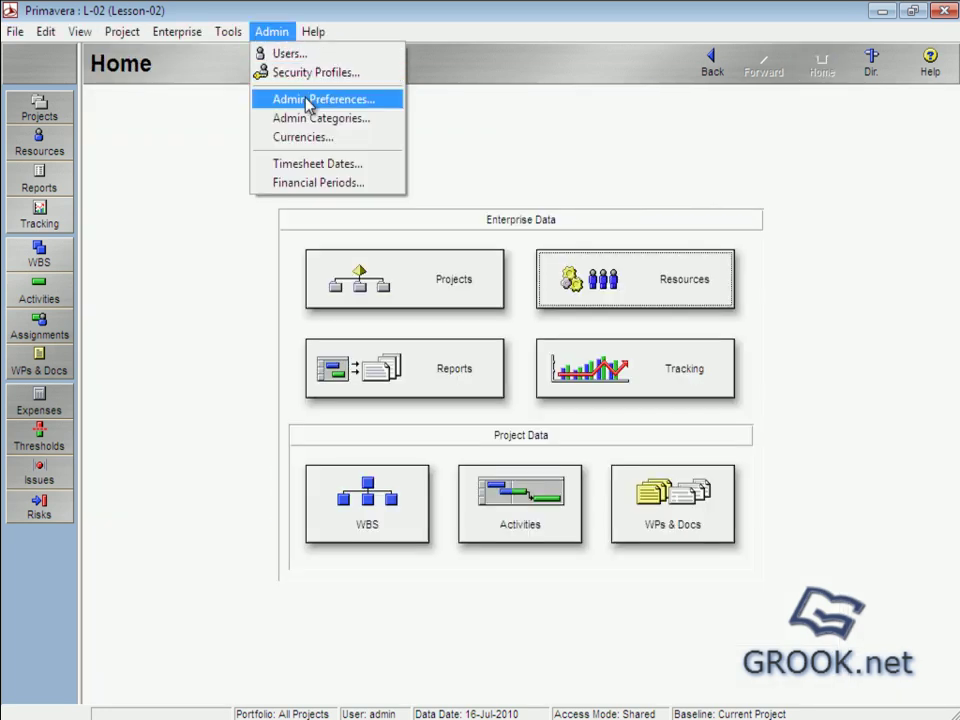
pyautogui.click(288, 97)
pyautogui.click(448, 368)
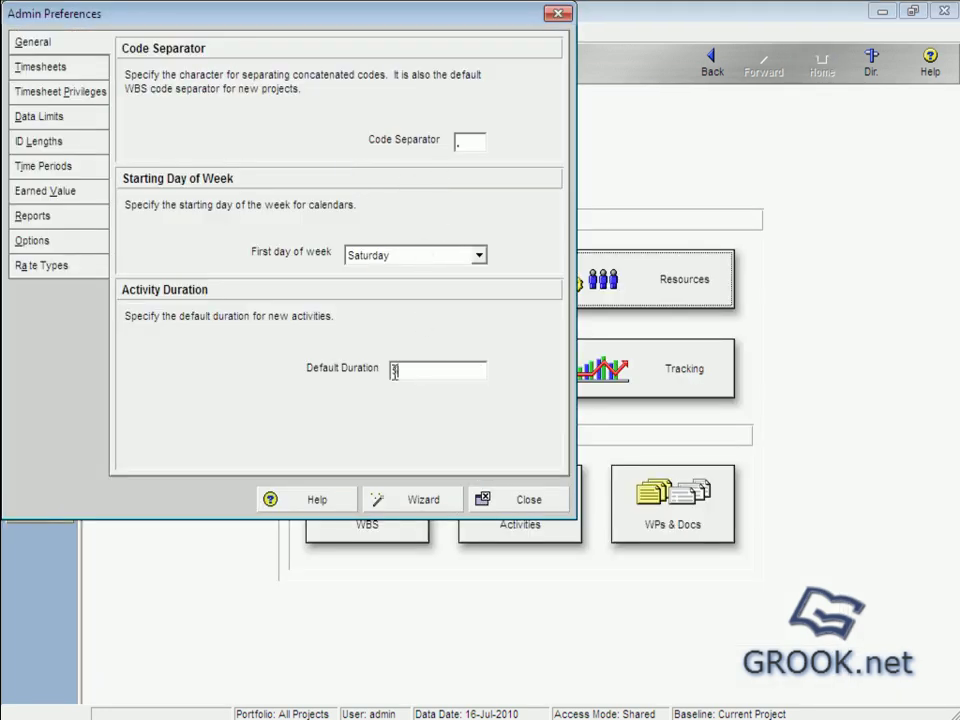
pyautogui.write('0')
pyautogui.click(522, 503)
pyautogui.click(271, 31)
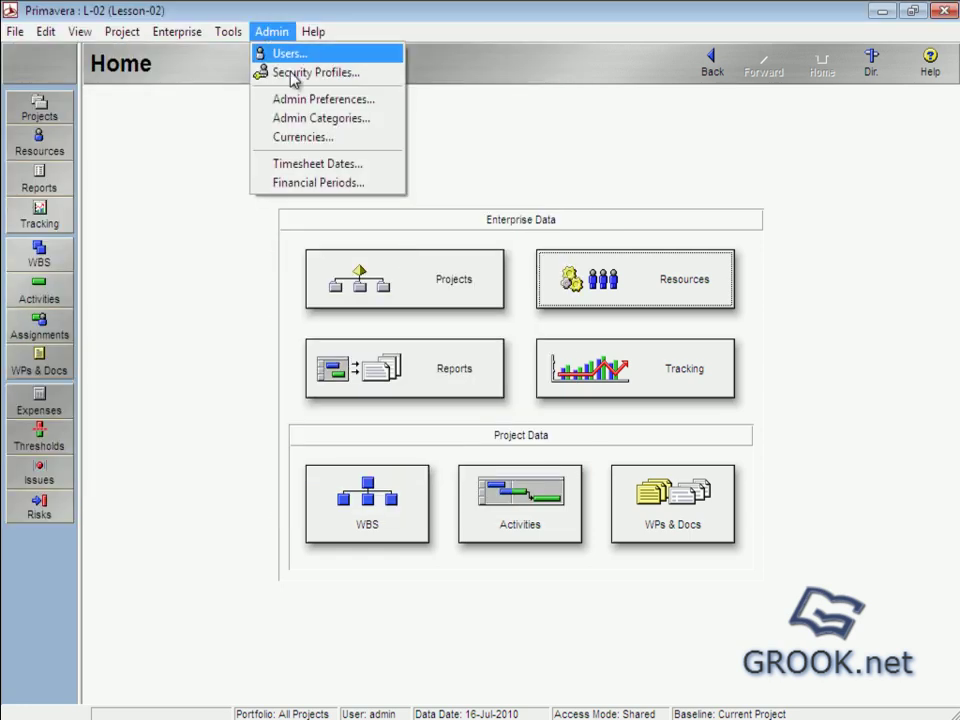
# - Open Admin Categories, step through the Project Phase entries, then show Document Categories
pyautogui.click(319, 118)
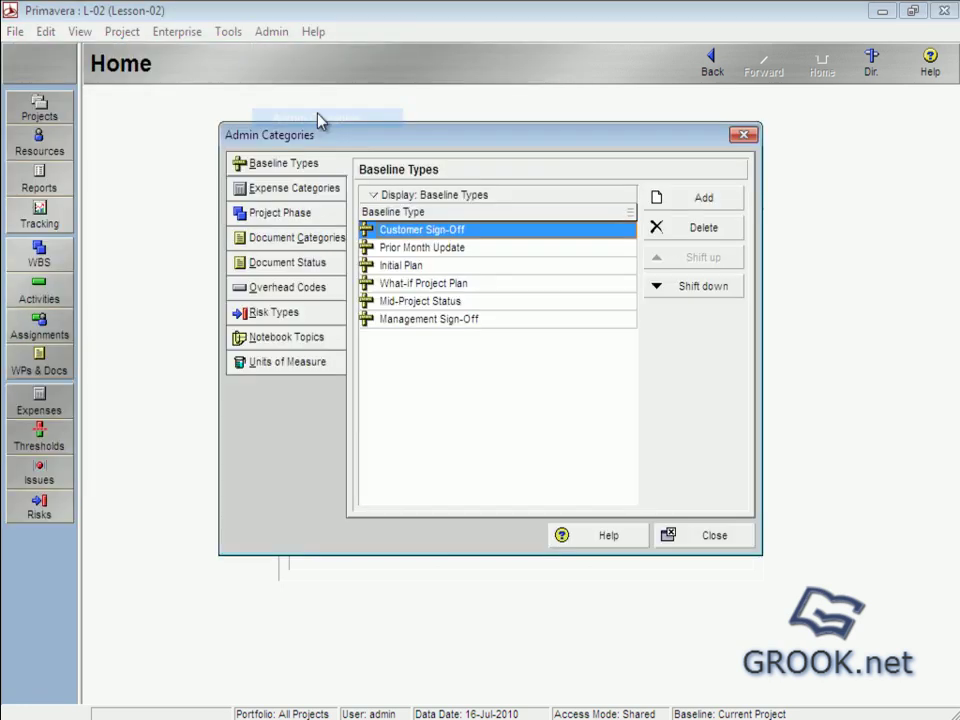
pyautogui.click(298, 218)
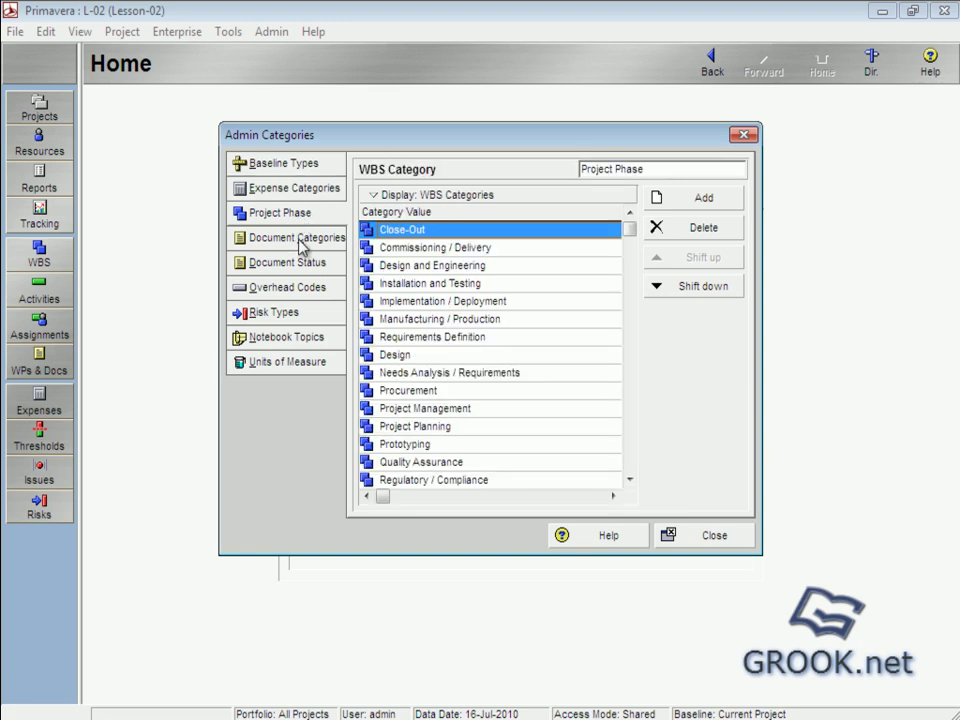
pyautogui.click(437, 256)
pyautogui.press('Down')
pyautogui.press('Down')
pyautogui.press('Down')
pyautogui.press('Down')
pyautogui.press('Down')
pyautogui.press('Down')
pyautogui.press('Down')
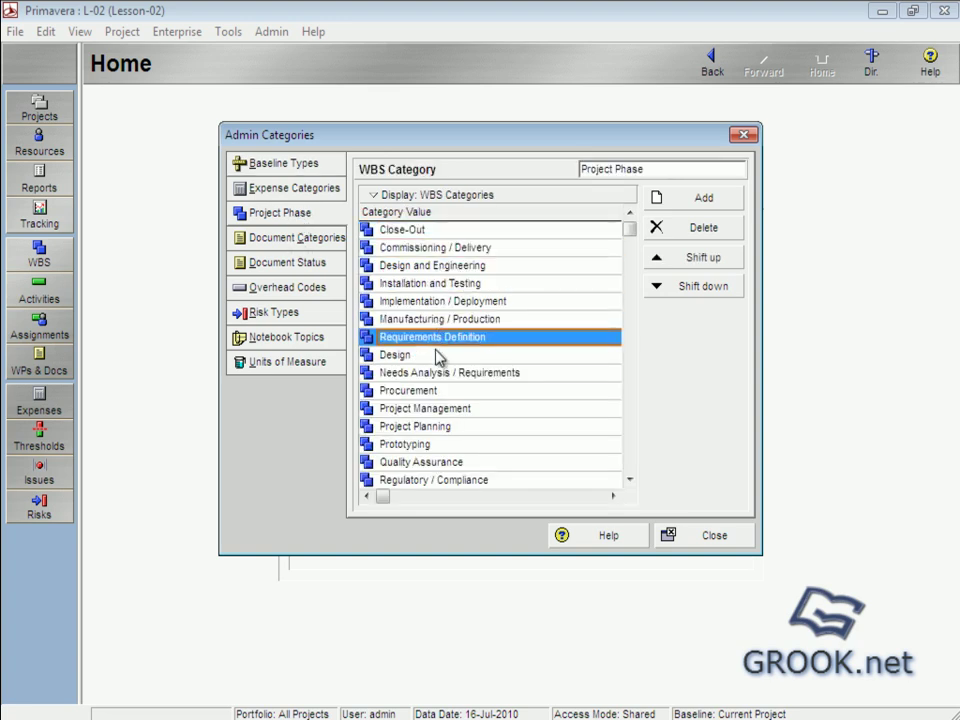
pyautogui.click(296, 244)
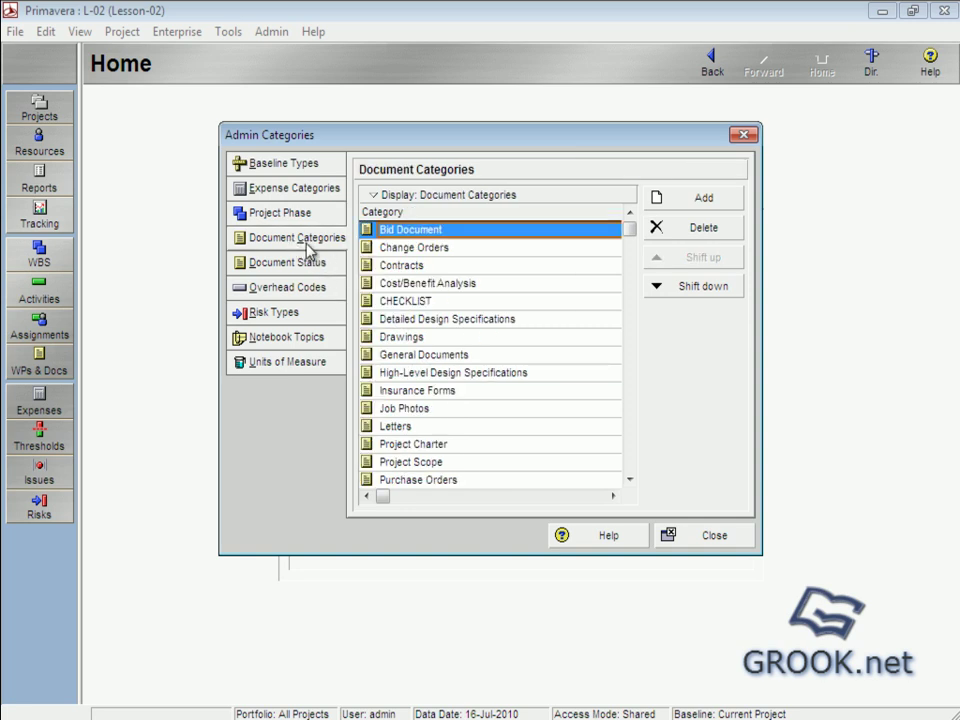
# - Add a 'transmittal' document category directly below CHECKLIST
pyautogui.click(415, 301)
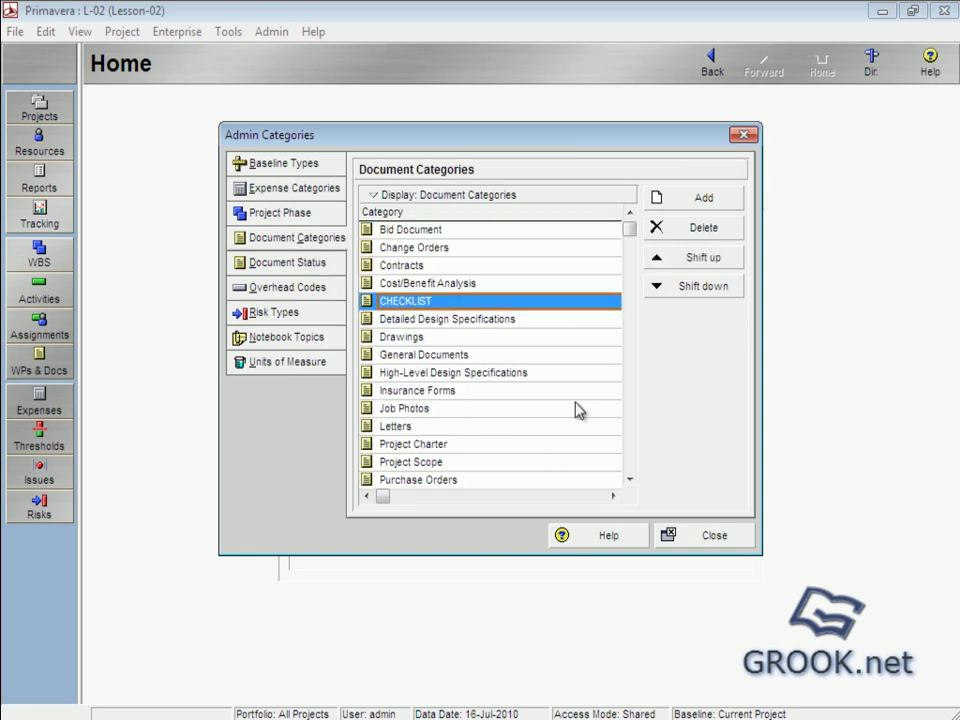
pyautogui.click(690, 200)
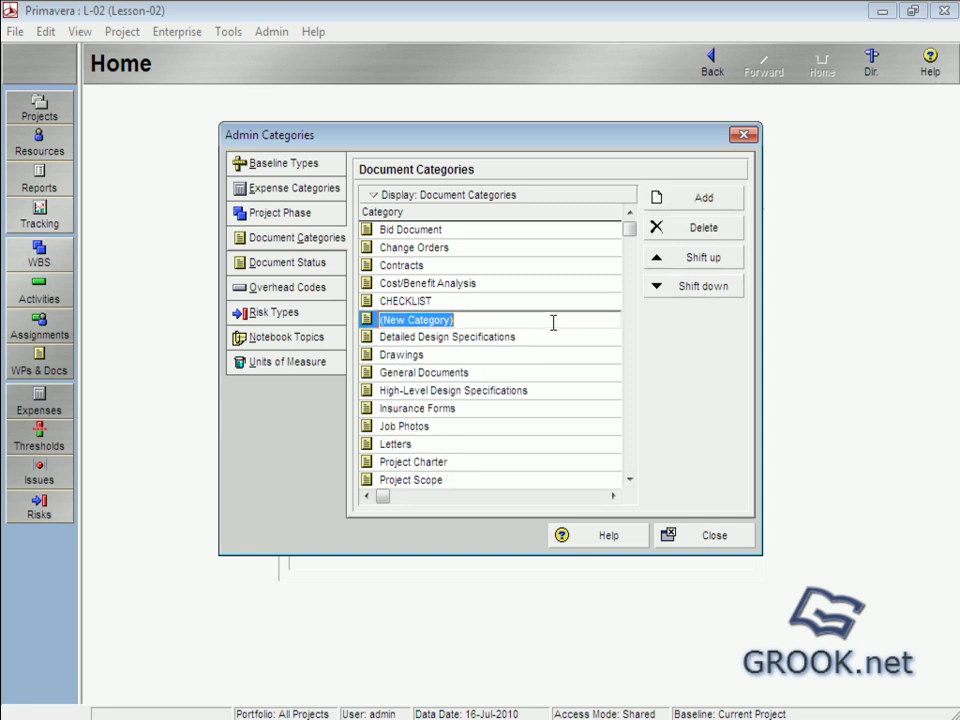
pyautogui.write('tr')
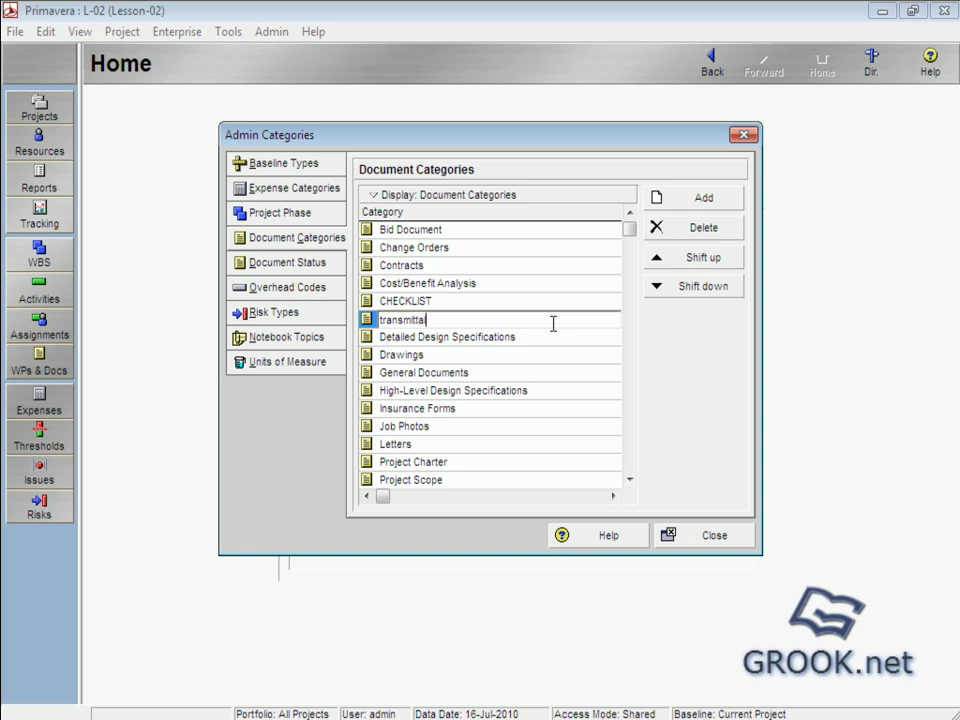
pyautogui.write('ansmittal')
pyautogui.click(475, 338)
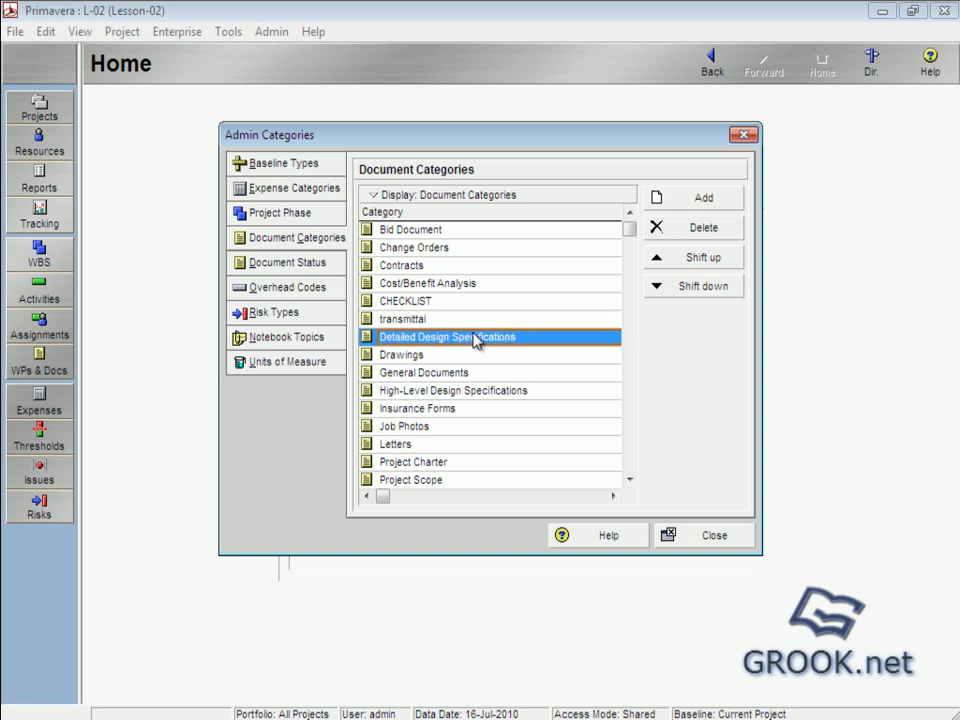
pyautogui.click(450, 359)
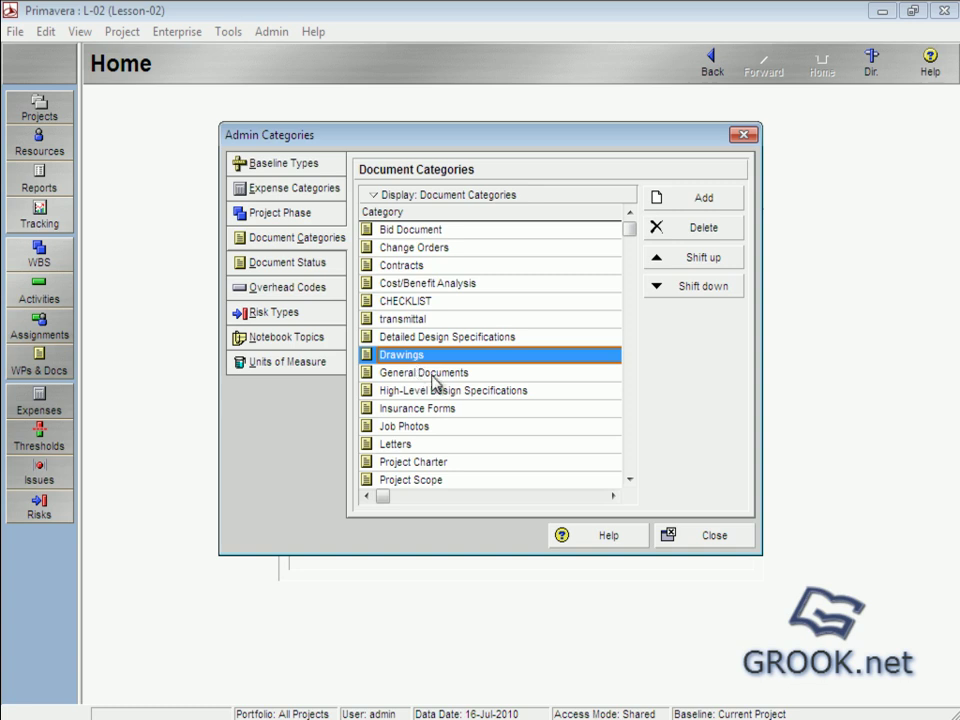
pyautogui.click(434, 374)
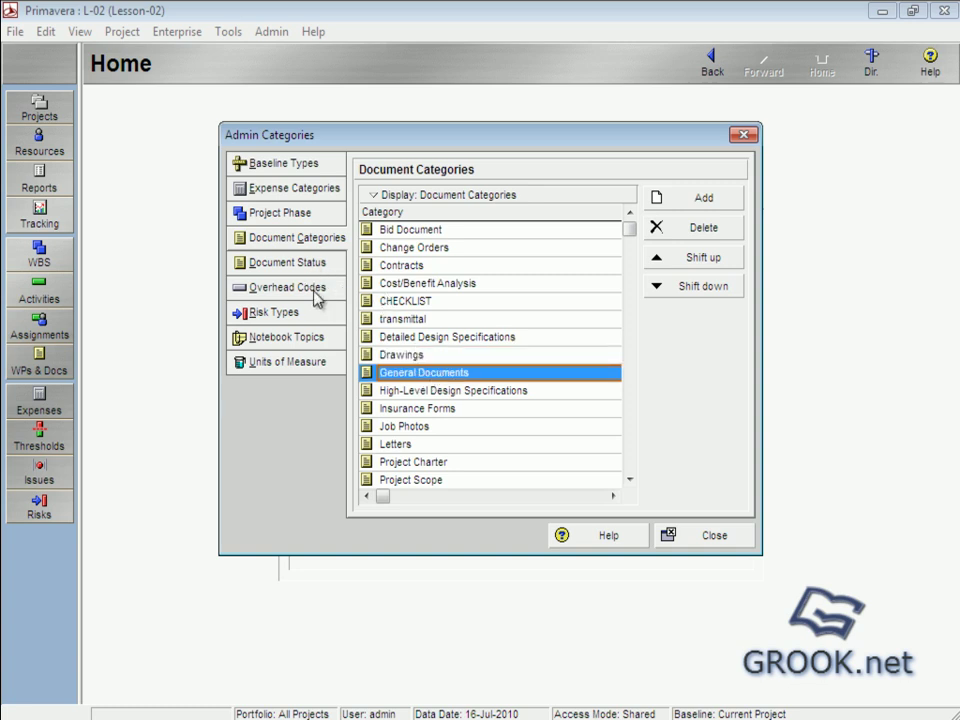
# - Add an 'Approved as noted' document status below Approved, then view Overhead Codes and Risk Types
pyautogui.click(296, 266)
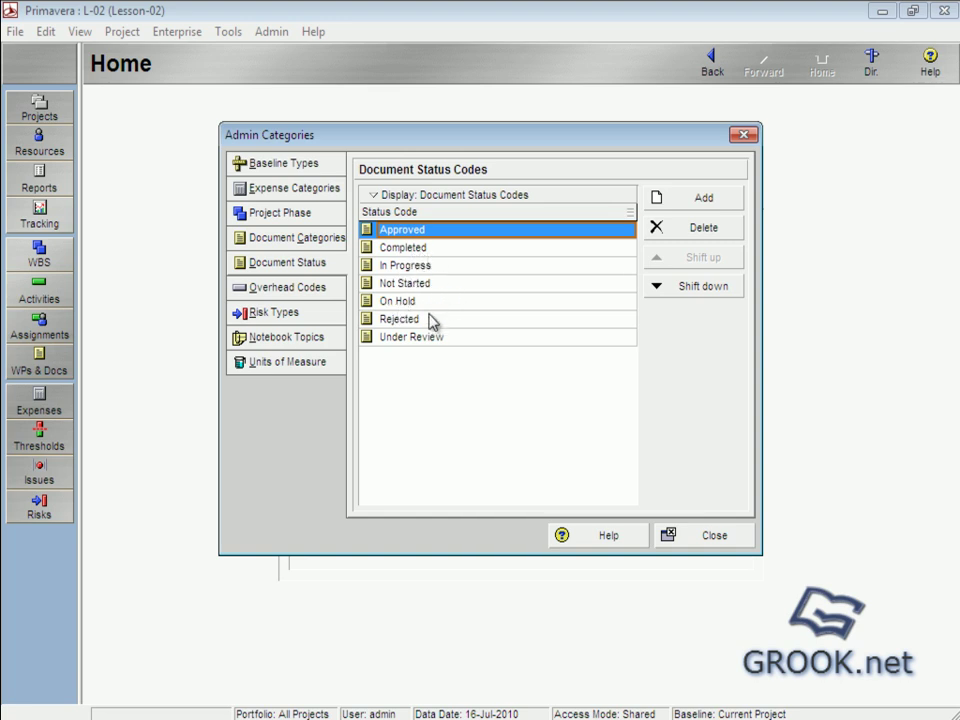
pyautogui.click(680, 203)
pyautogui.write('A')
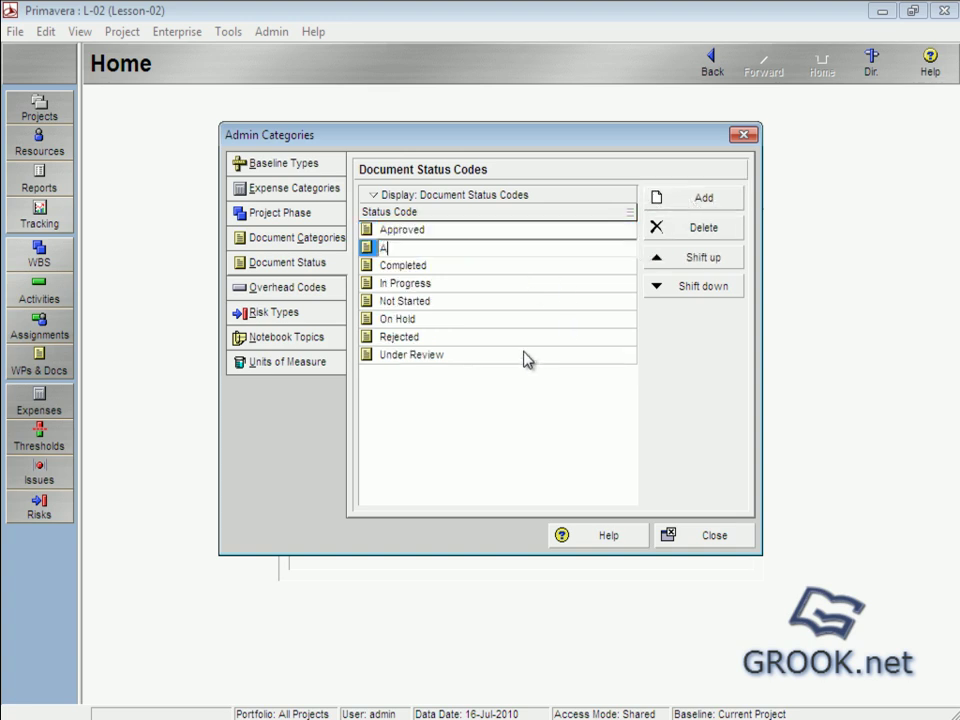
pyautogui.write('pproved as noted')
pyautogui.click(493, 320)
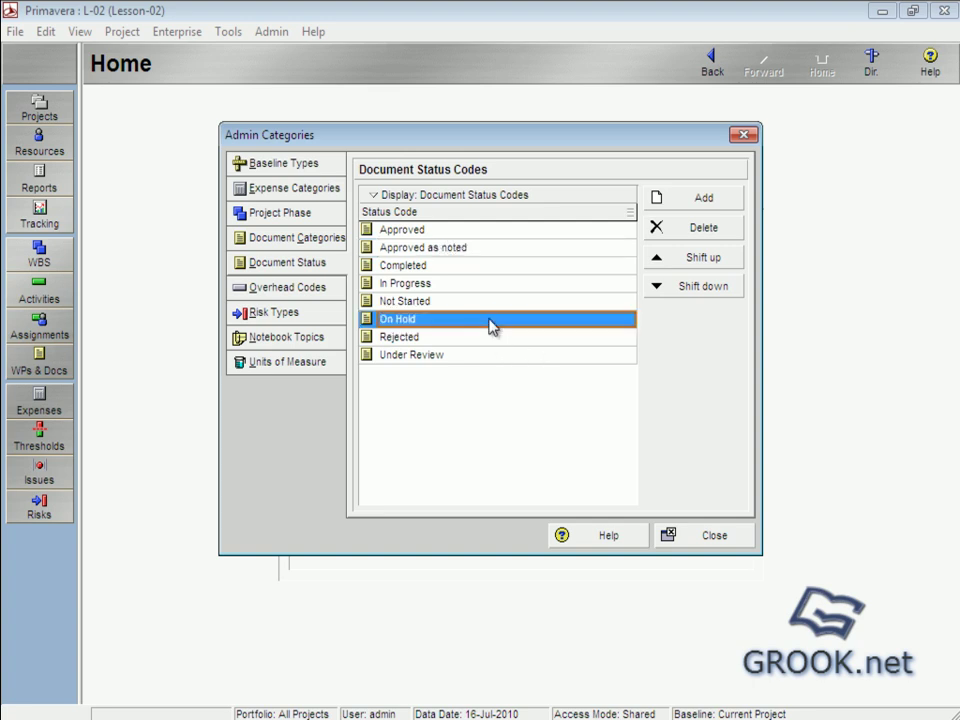
pyautogui.click(293, 289)
pyautogui.click(312, 316)
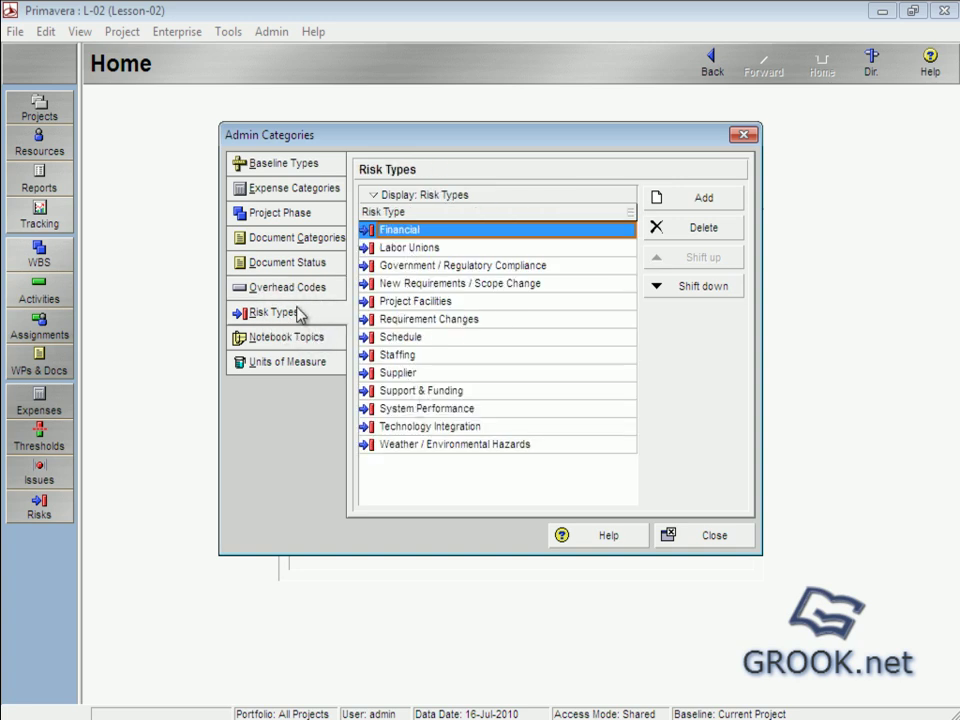
# - Switch Admin Categories from Notebook Topics to the Units of Measure list
pyautogui.click(280, 346)
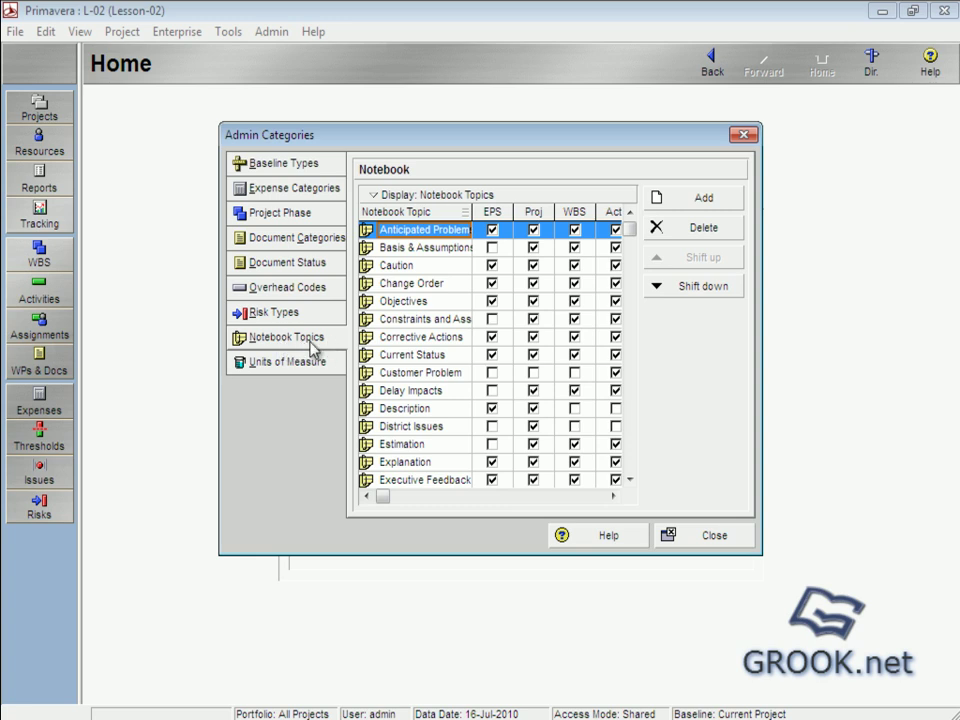
pyautogui.click(300, 373)
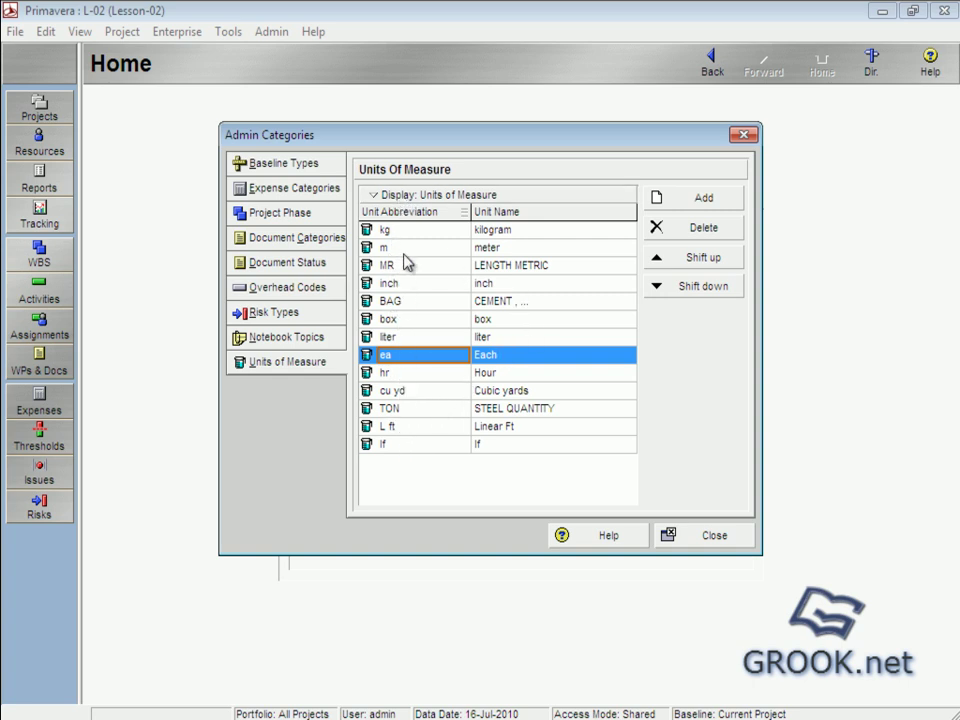
# - Add a unit of measure m2 named 'sequare metre'
pyautogui.click(690, 203)
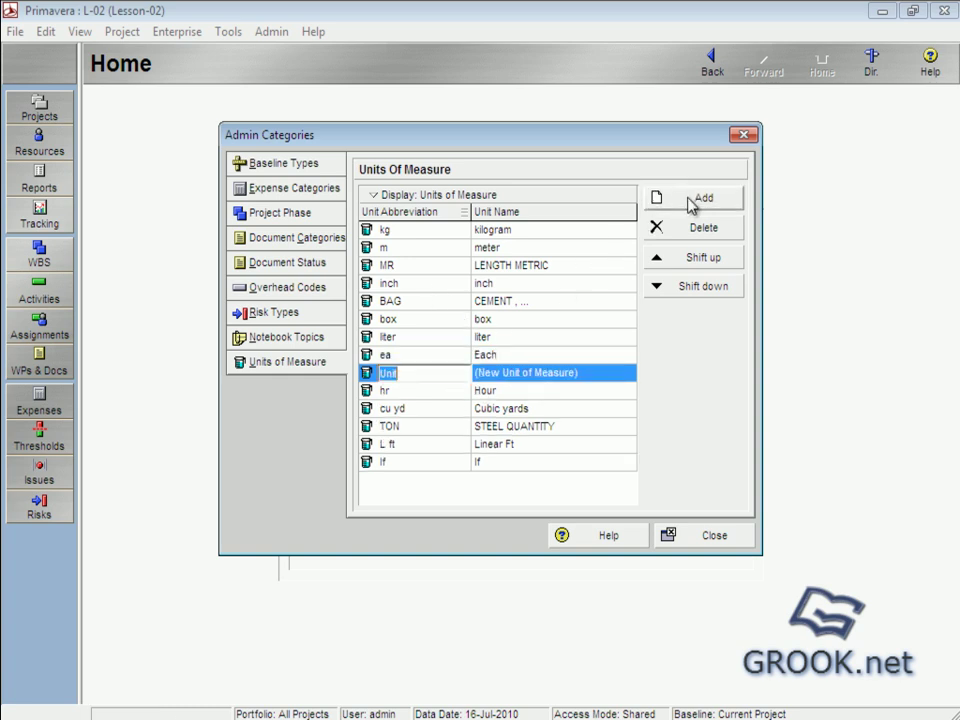
pyautogui.write('m2')
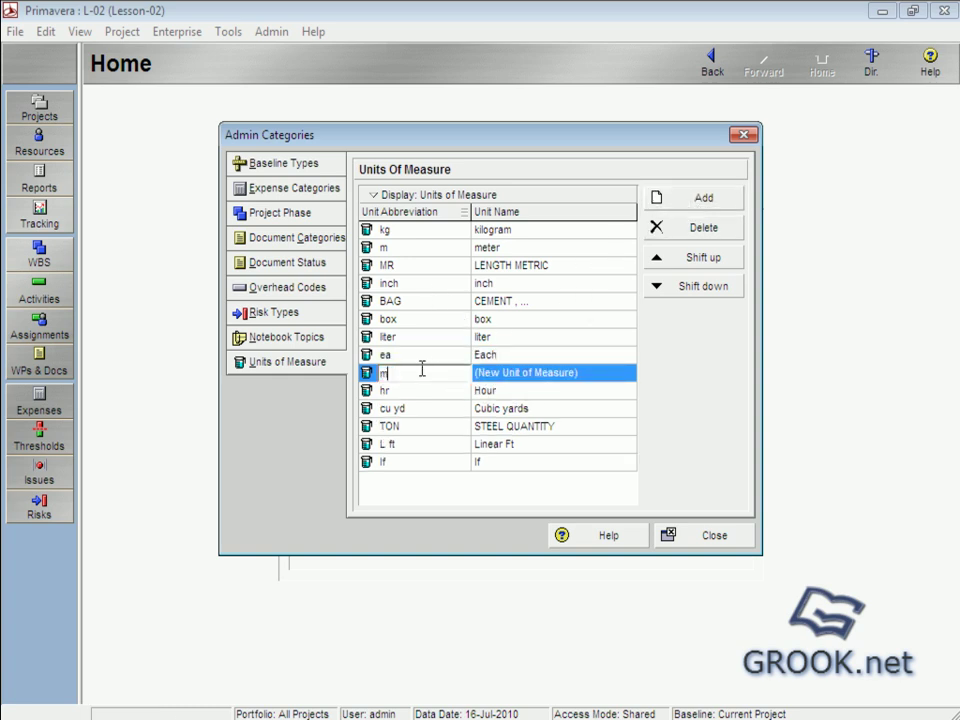
pyautogui.click(570, 375)
pyautogui.moveTo(576, 375); pyautogui.dragTo(472, 383)
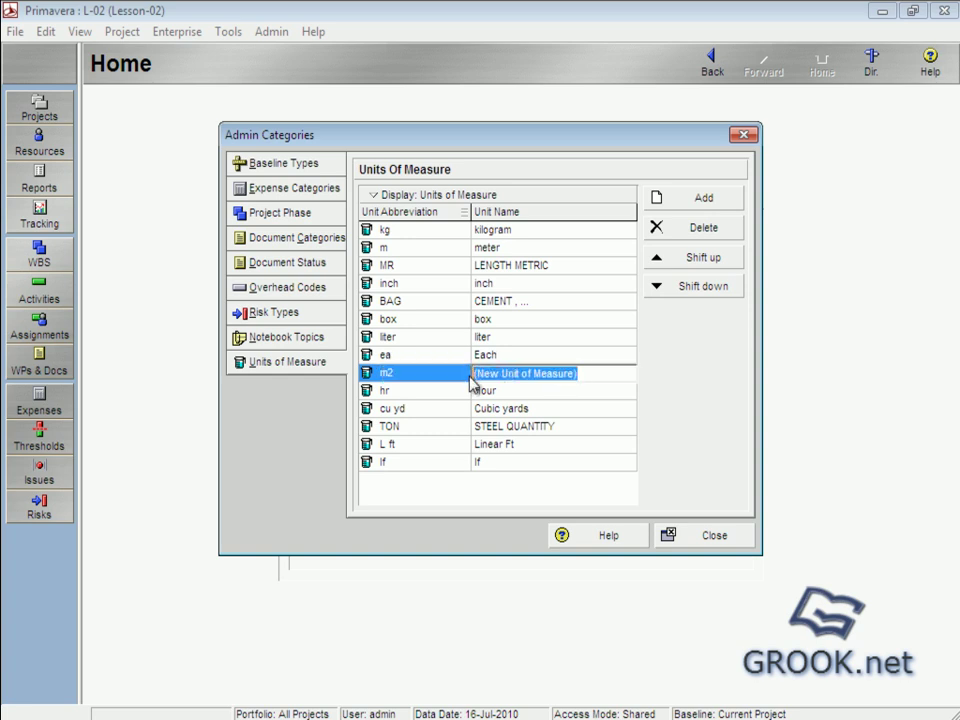
pyautogui.write('sequ')
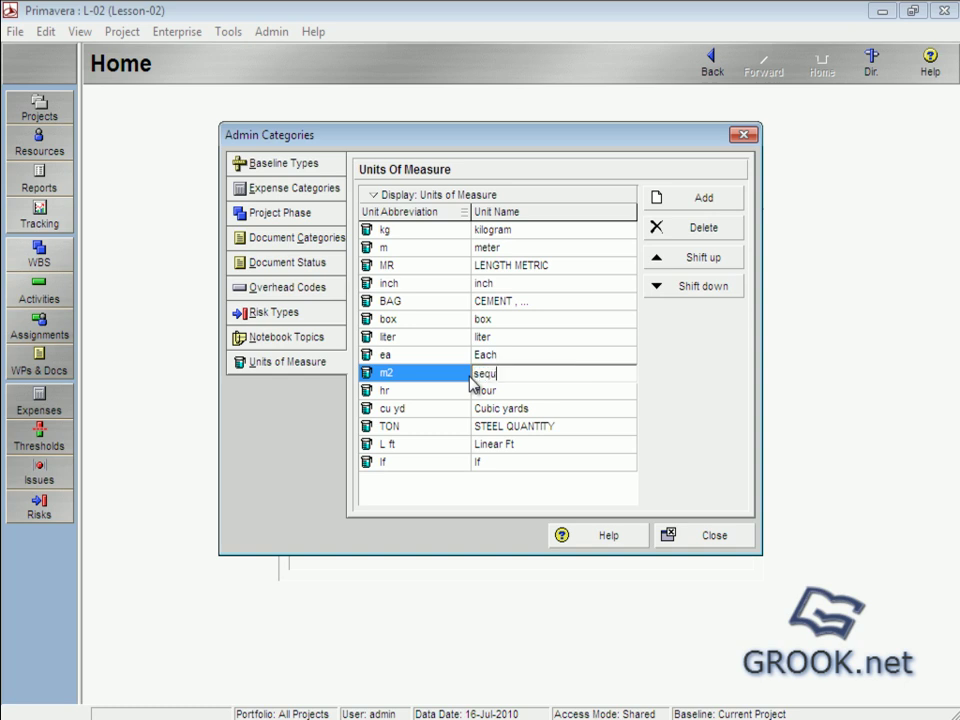
pyautogui.write('are metre')
pyautogui.click(551, 390)
# - Add a unit of measure m3 named 'cubic metre'
pyautogui.click(703, 197)
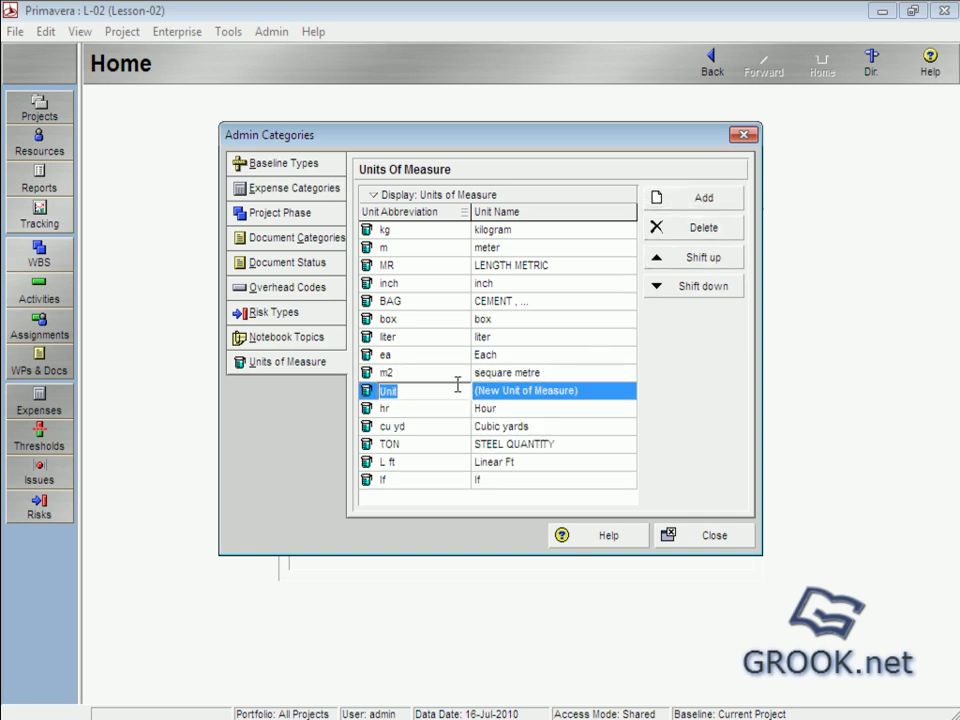
pyautogui.write('m3')
pyautogui.click(520, 390)
pyautogui.moveTo(578, 391); pyautogui.dragTo(452, 400)
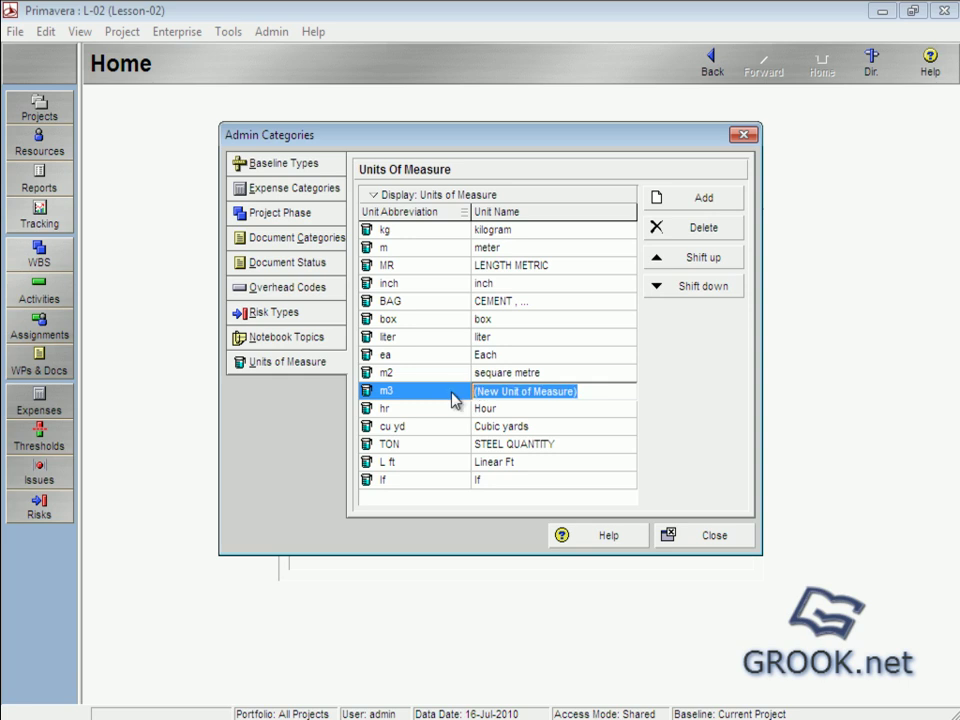
pyautogui.press('BackSpace')
pyautogui.write('cubic metre')
pyautogui.click(517, 415)
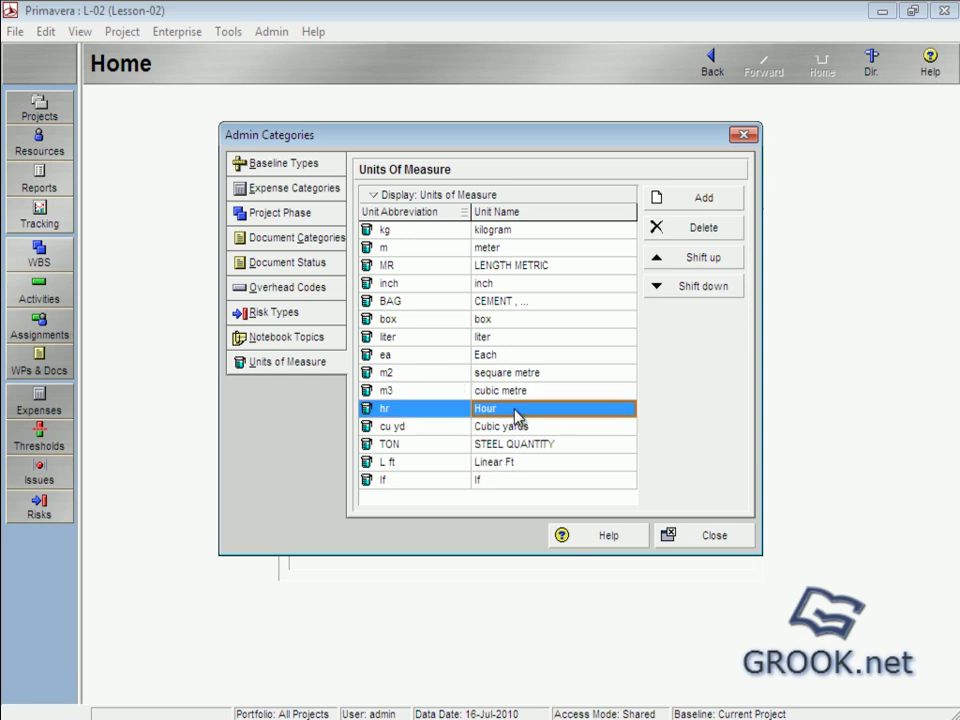
# - Close Admin Categories and open the Currencies settings from the Admin menu
pyautogui.click(713, 537)
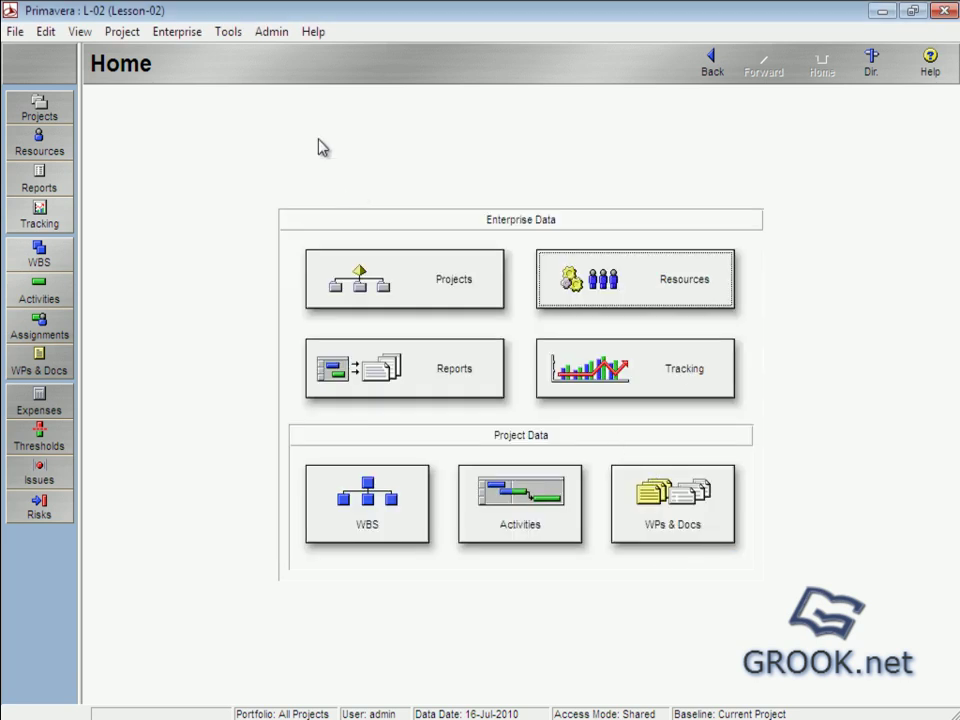
pyautogui.click(272, 32)
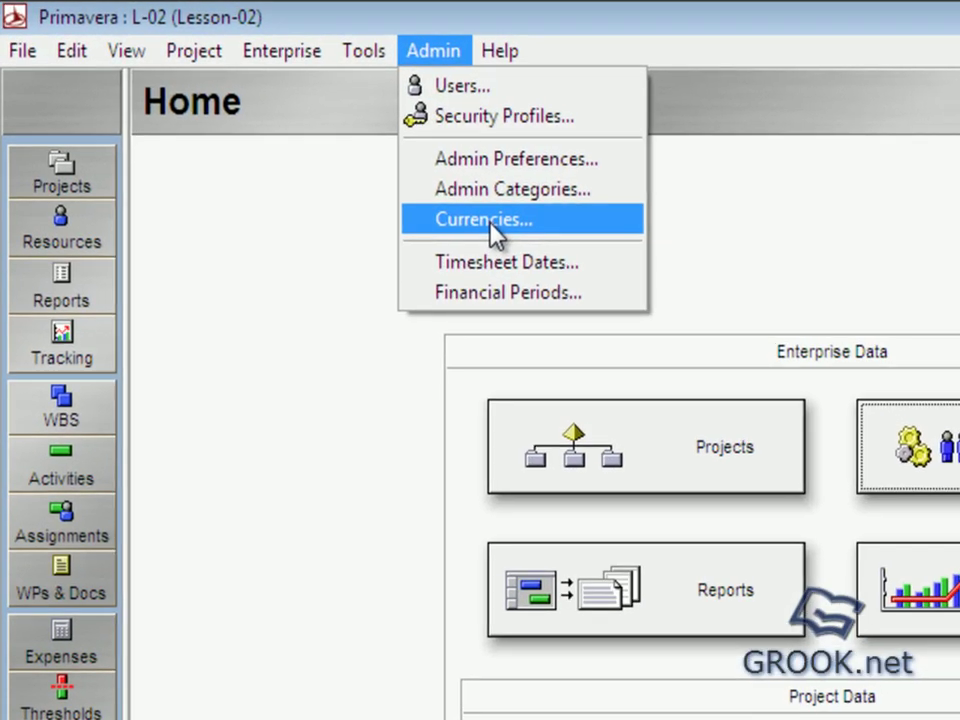
pyautogui.click(491, 224)
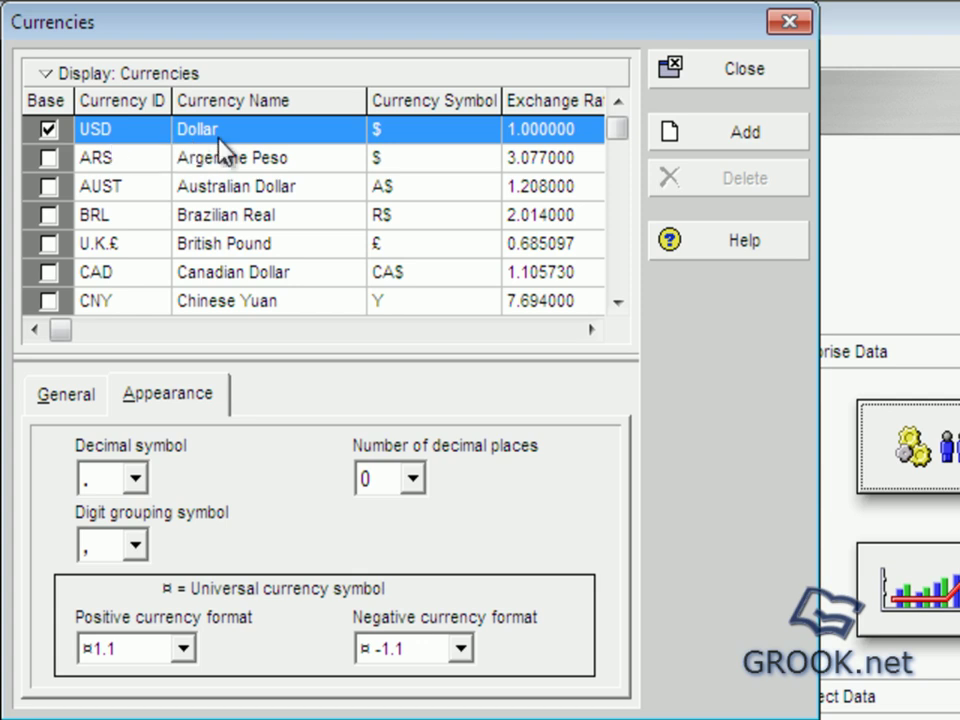
# - Inspect the Argentine Peso's settings and appearance in the Currencies list
pyautogui.click(96, 155)
pyautogui.click(84, 128)
pyautogui.click(118, 160)
# - Add a placeholder currency CUR (New Currency) at the end of the list, then reselect USD Dollar
pyautogui.scroll(-3, 129, 214)
pyautogui.scroll(-3, 115, 240)
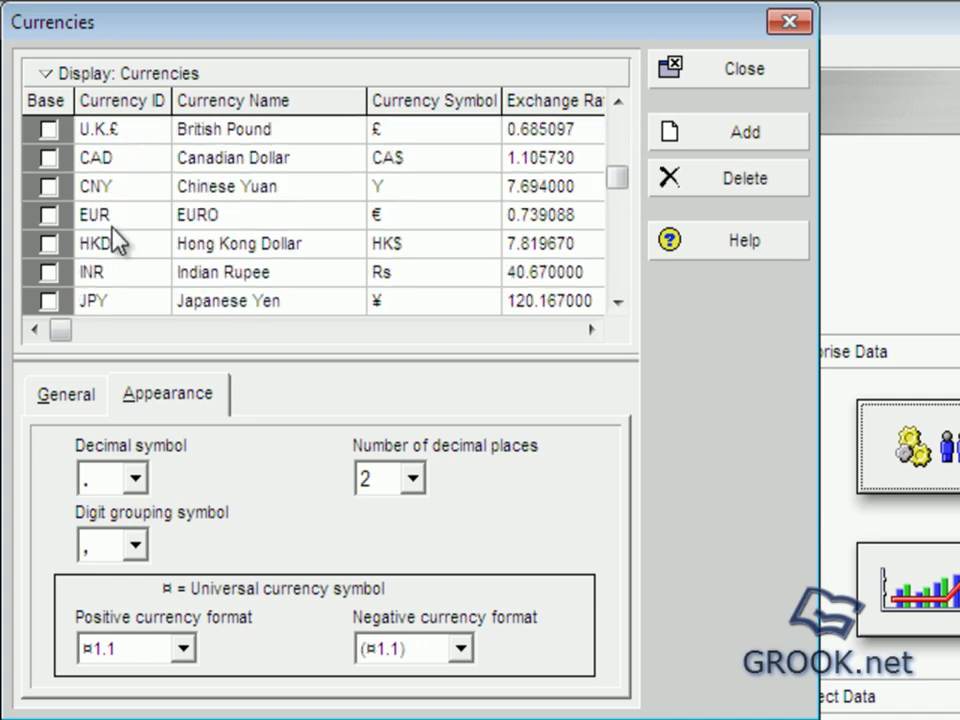
pyautogui.click(744, 135)
pyautogui.click(120, 301)
pyautogui.click(124, 302)
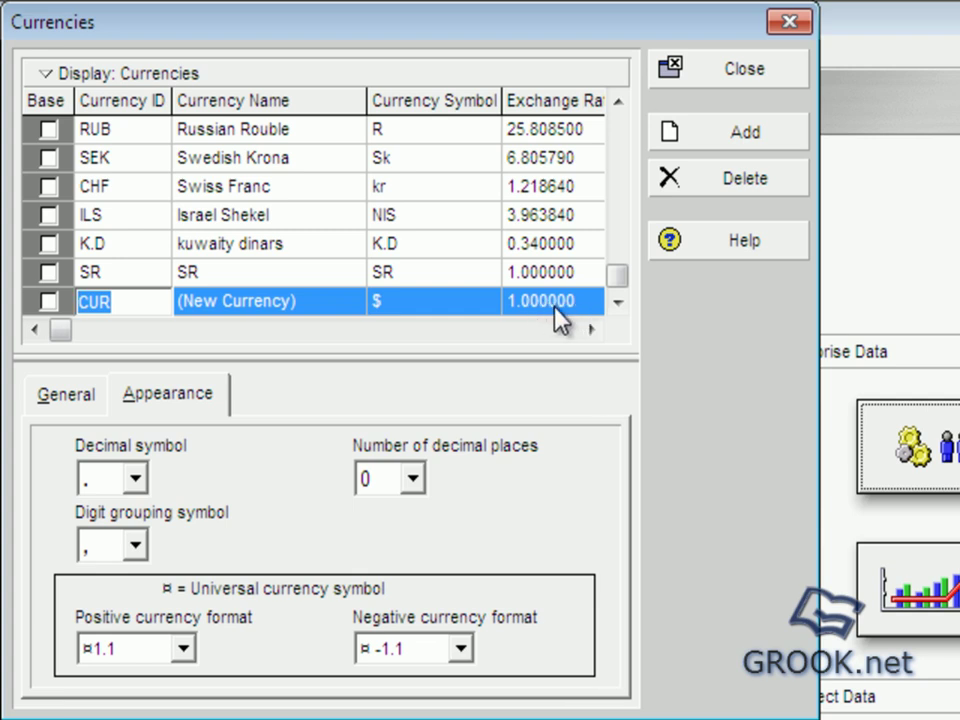
pyautogui.scroll(10, 422, 129)
pyautogui.click(112, 140)
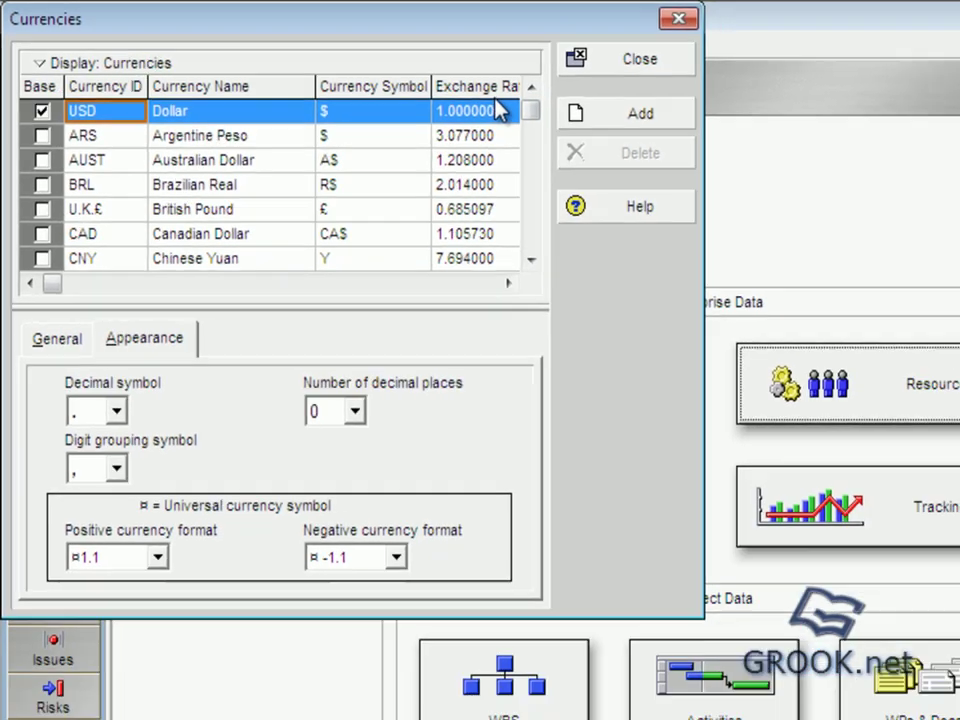
# - Review the Dollar's general details, including its currency ID and symbol
pyautogui.click(55, 352)
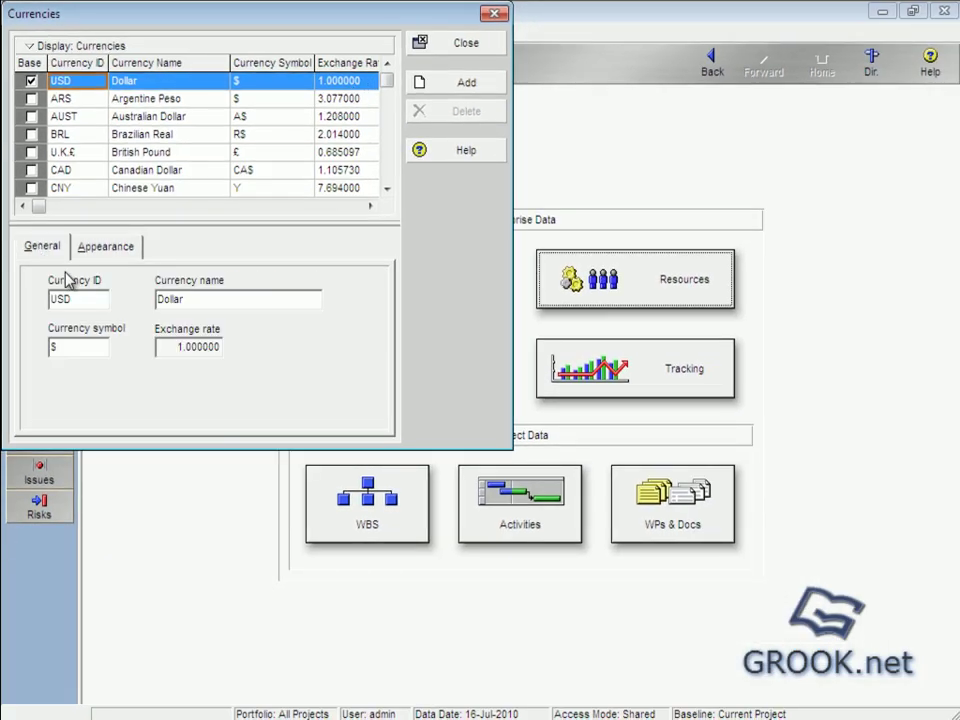
pyautogui.doubleClick(95, 300)
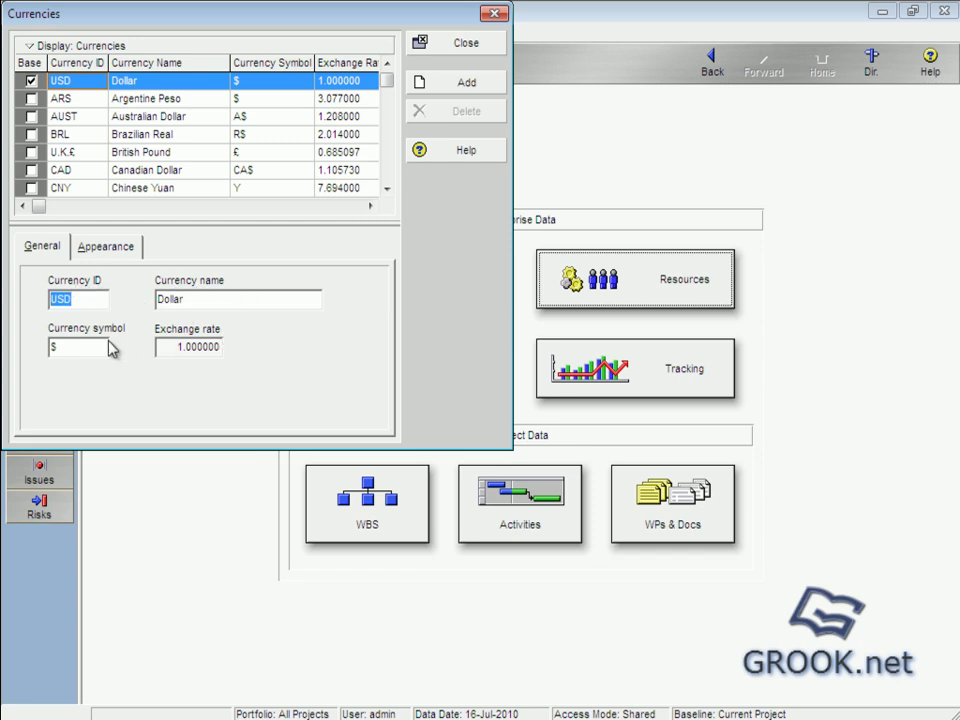
pyautogui.doubleClick(71, 346)
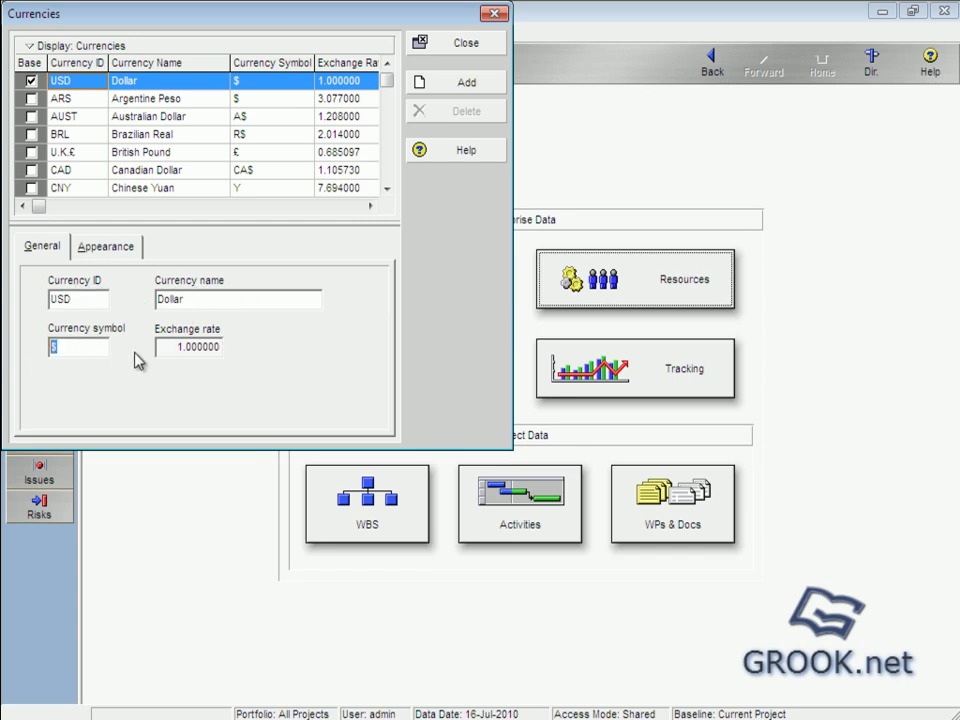
# - Give the Dollar a period decimal symbol and ¤1.1 positive format, then review negative formats
pyautogui.click(108, 246)
pyautogui.click(85, 299)
pyautogui.click(66, 335)
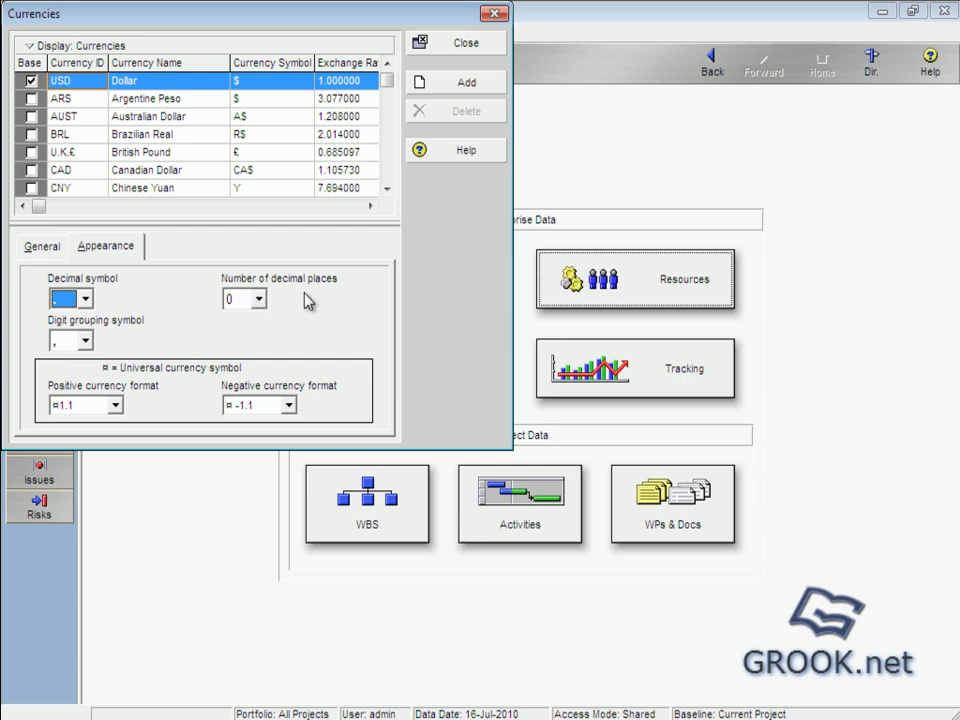
pyautogui.click(115, 405)
pyautogui.click(97, 439)
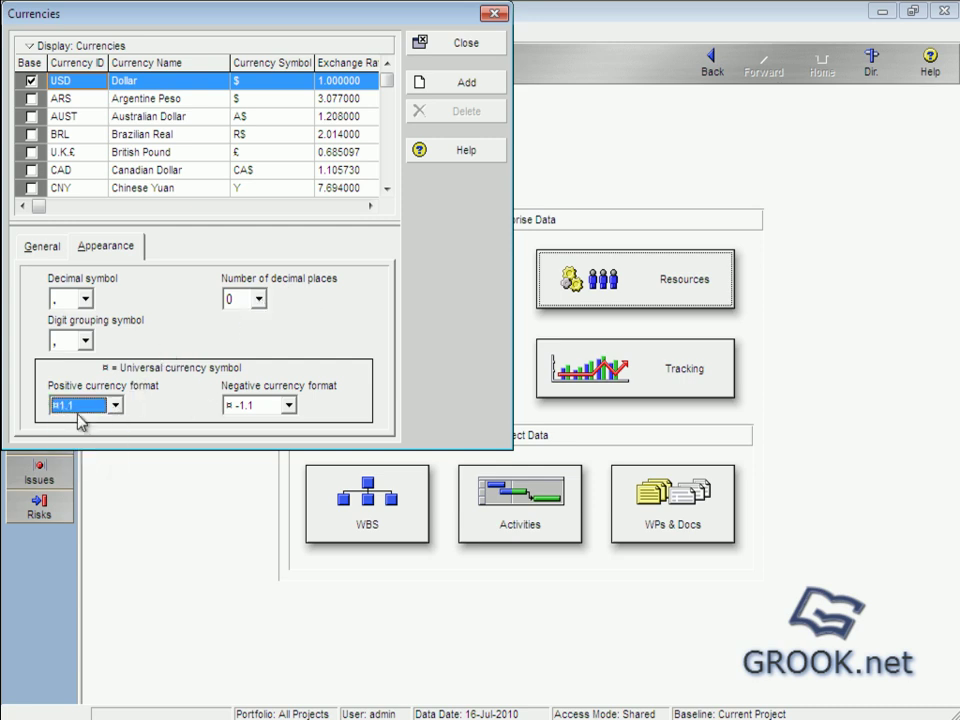
pyautogui.click(290, 408)
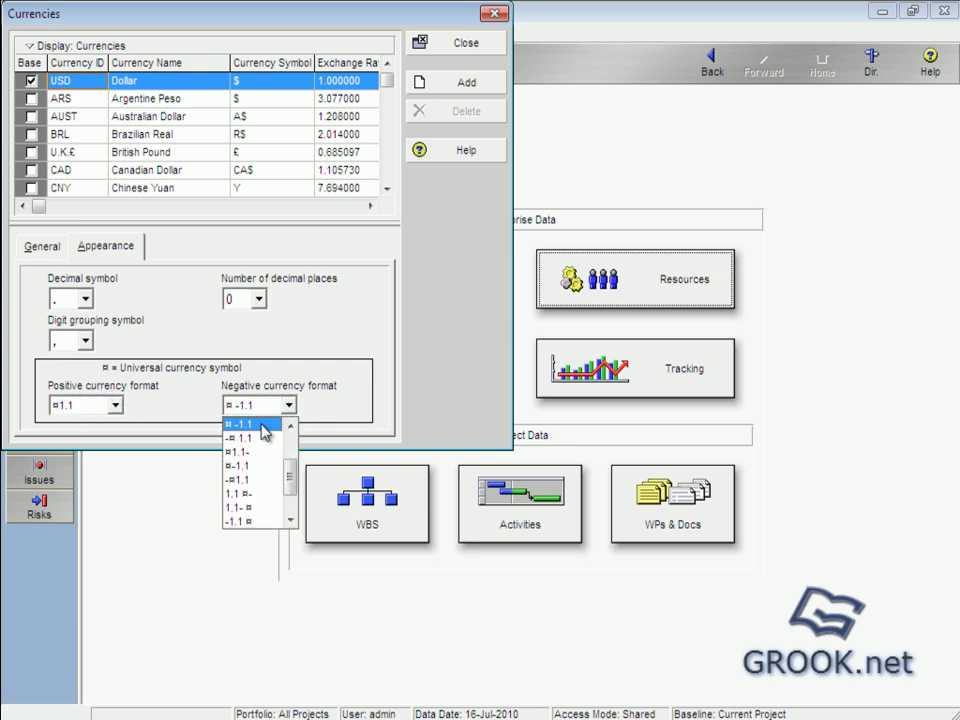